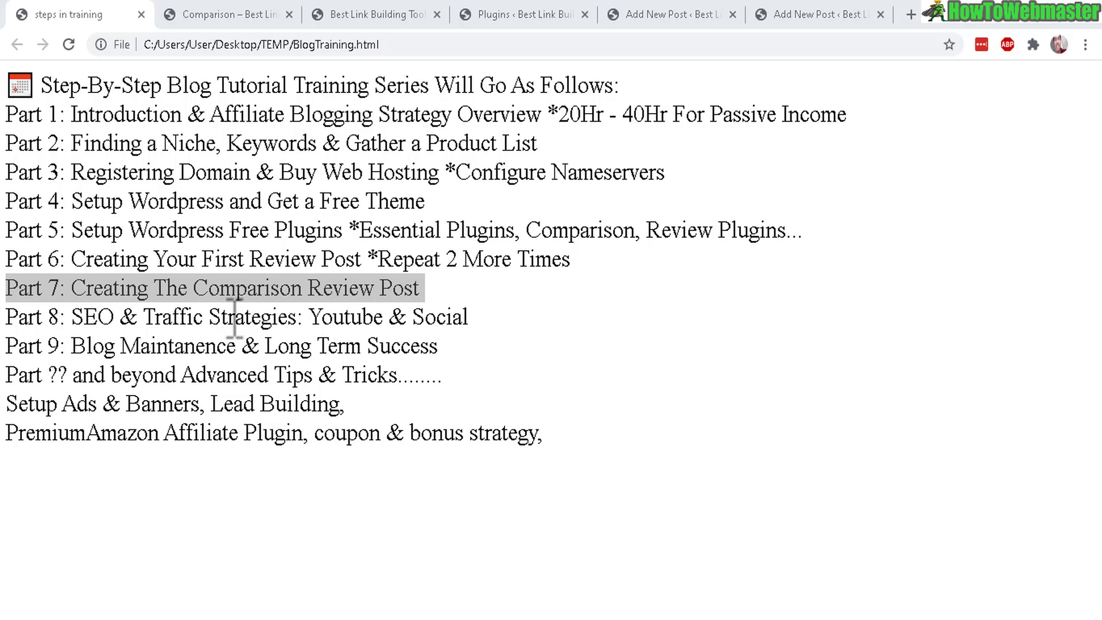
Highlight the 'Comparison Review Post' topic in the Part 7 outline
double_click(198, 288)
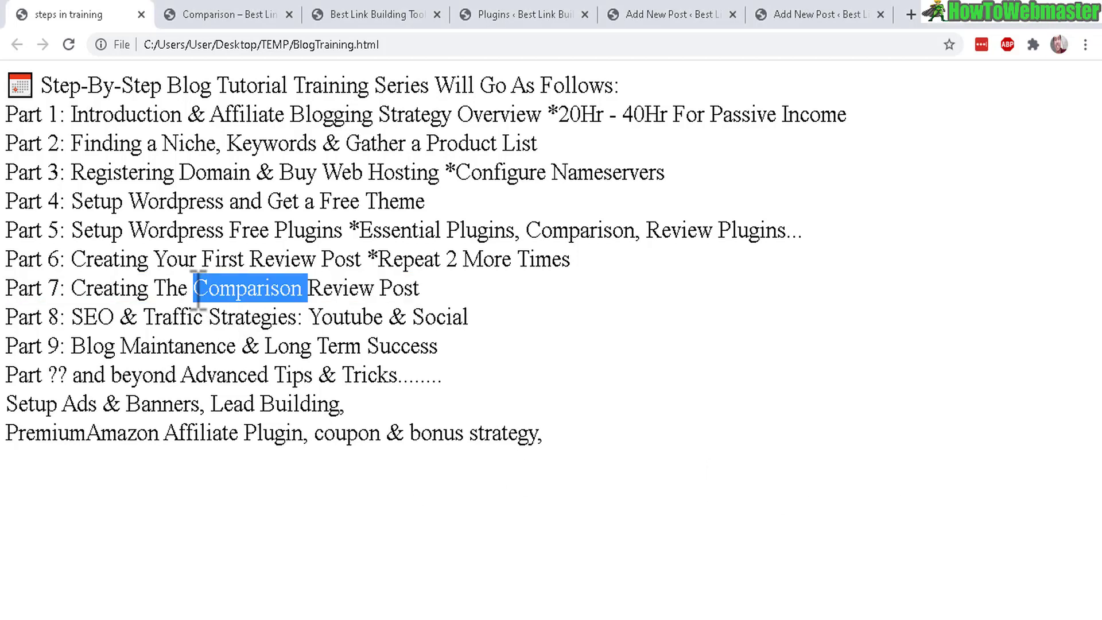
left_click(198, 290)
left_click_drag(198, 290, 438, 301)
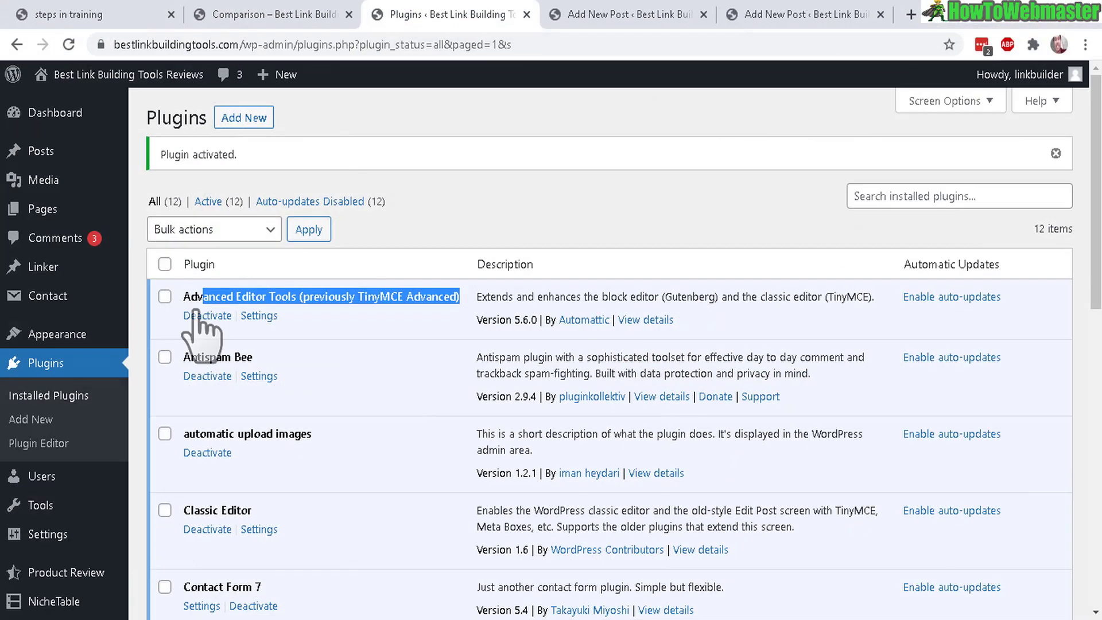
left_click_drag(181, 298, 446, 298)
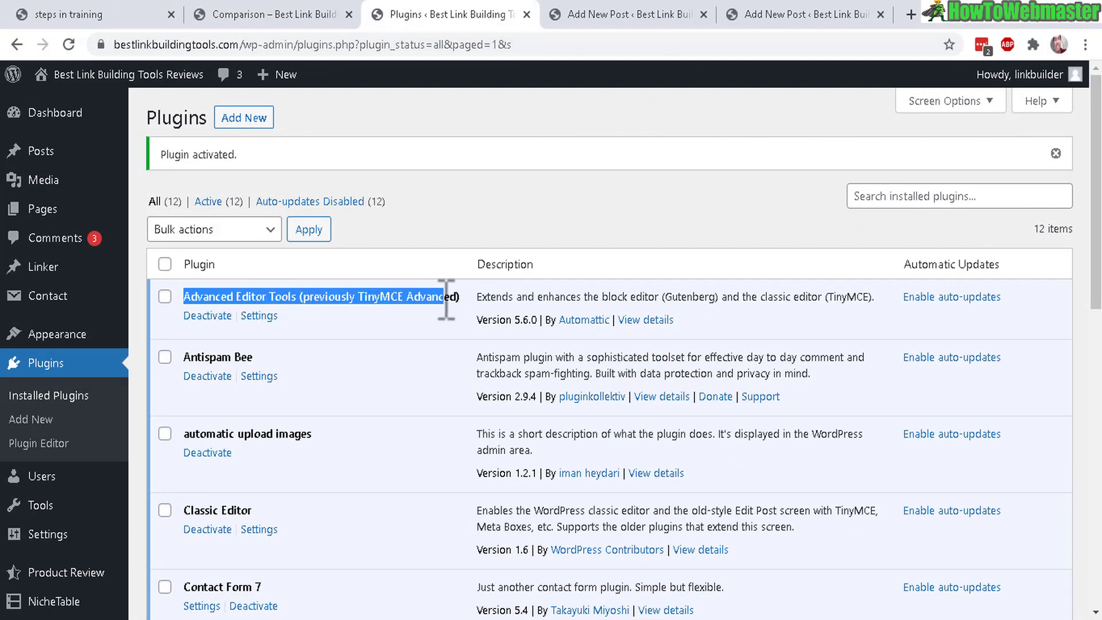
left_click(99, 11)
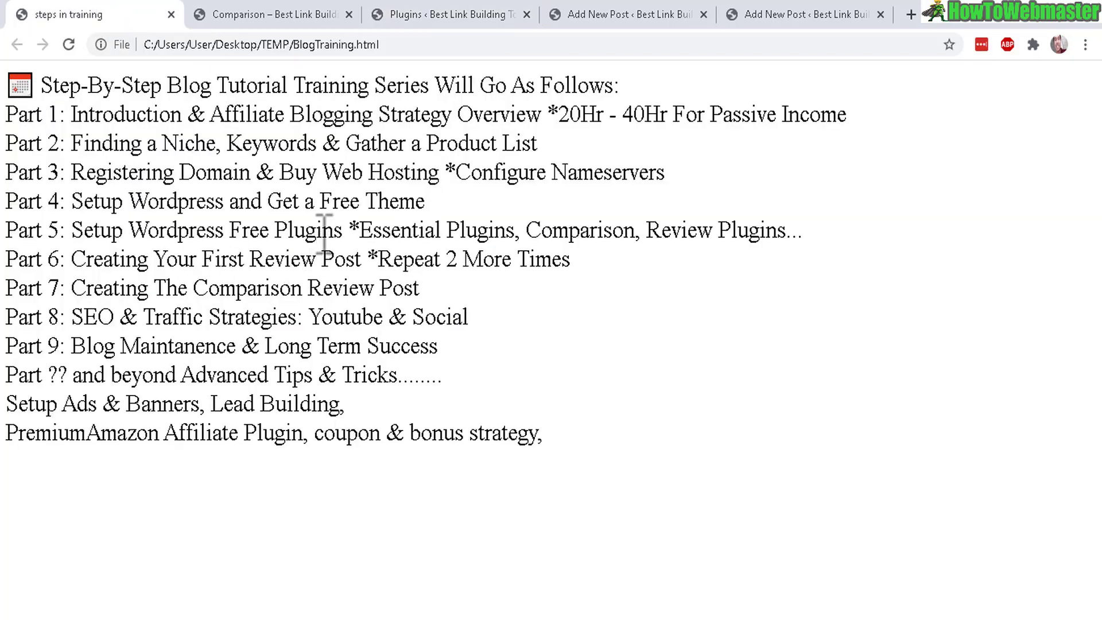
double_click(321, 232)
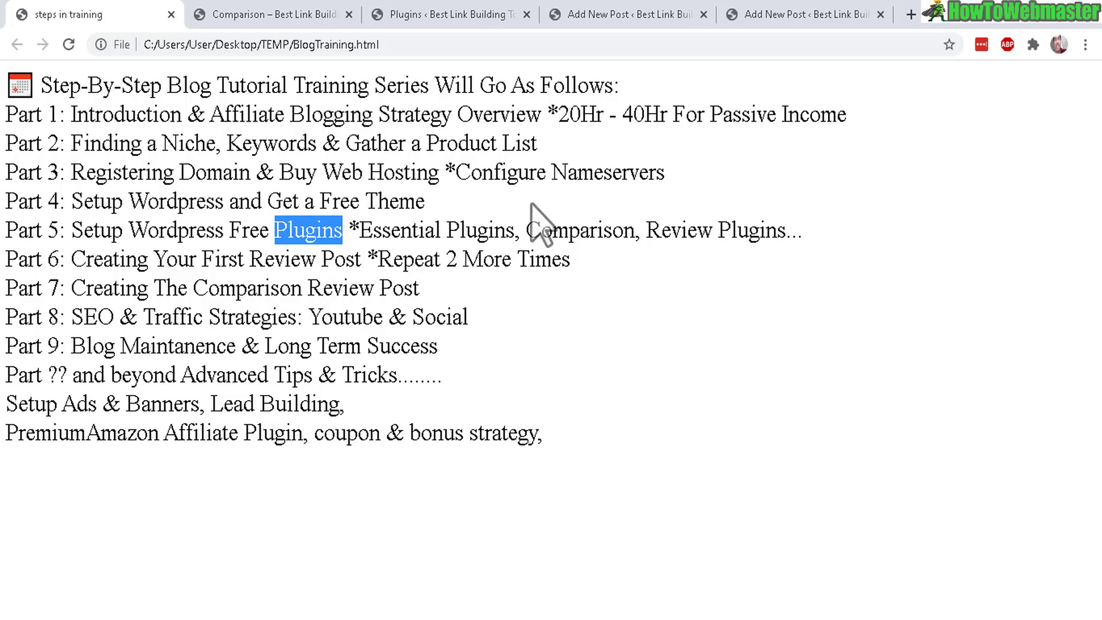
left_click(456, 8)
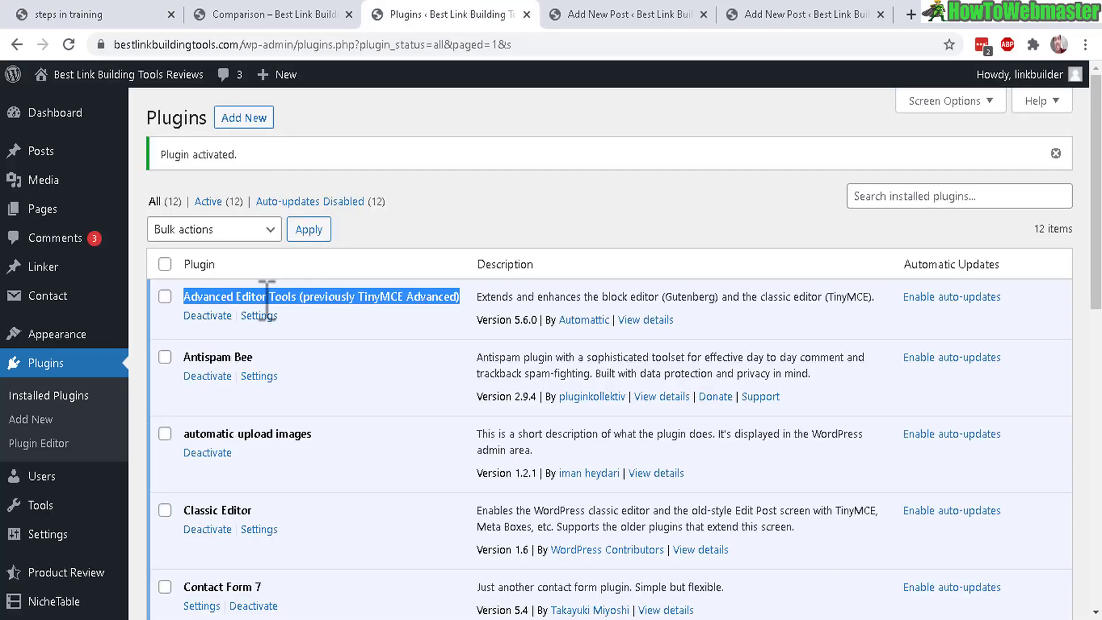
Check the font family, font size and Table menus in the new post editor, then return to the Comparison page
left_click(647, 3)
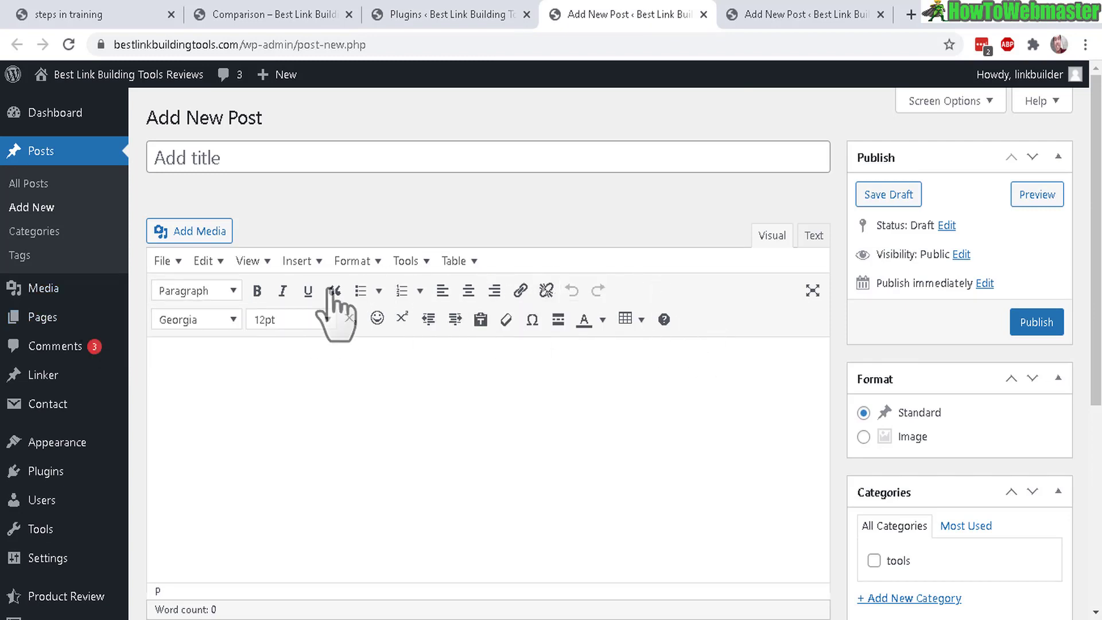
left_click(270, 319)
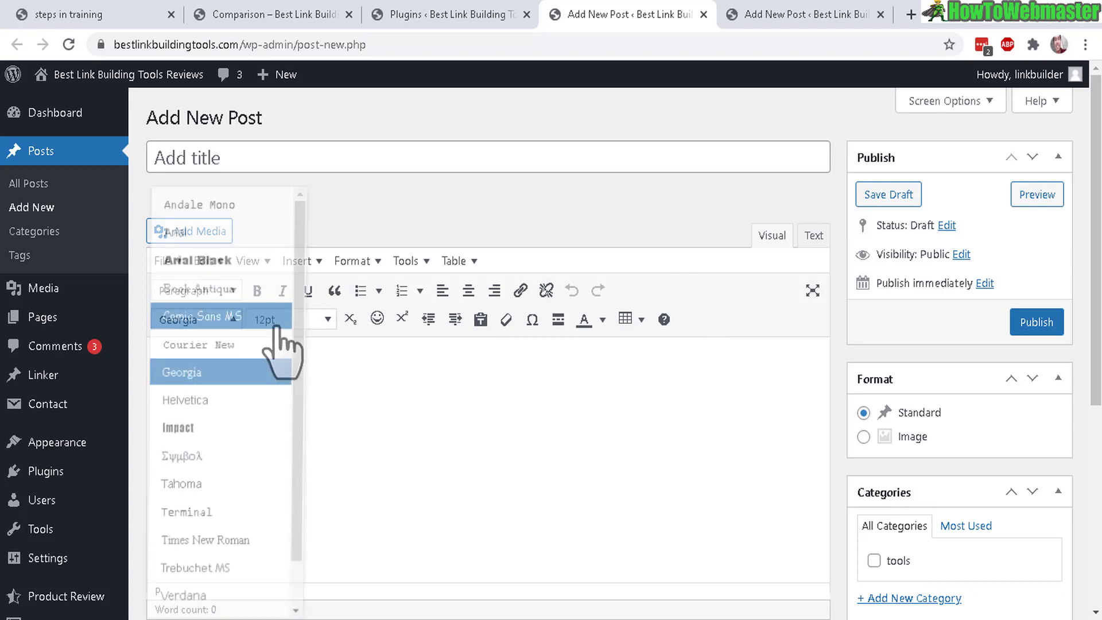
left_click(328, 320)
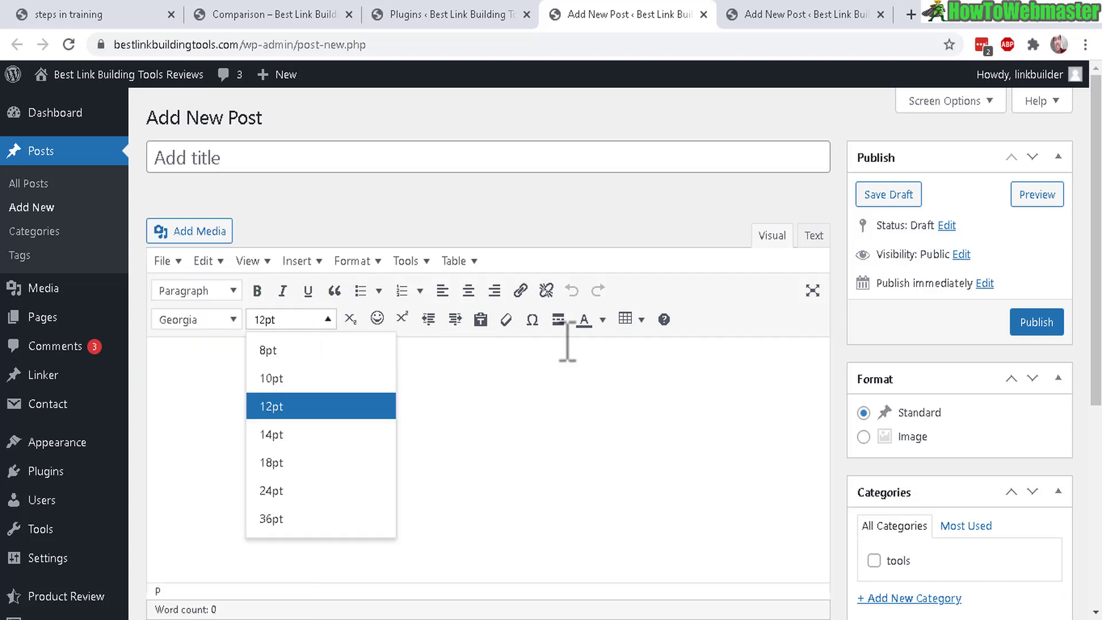
left_click(641, 319)
mouse_move(634, 350)
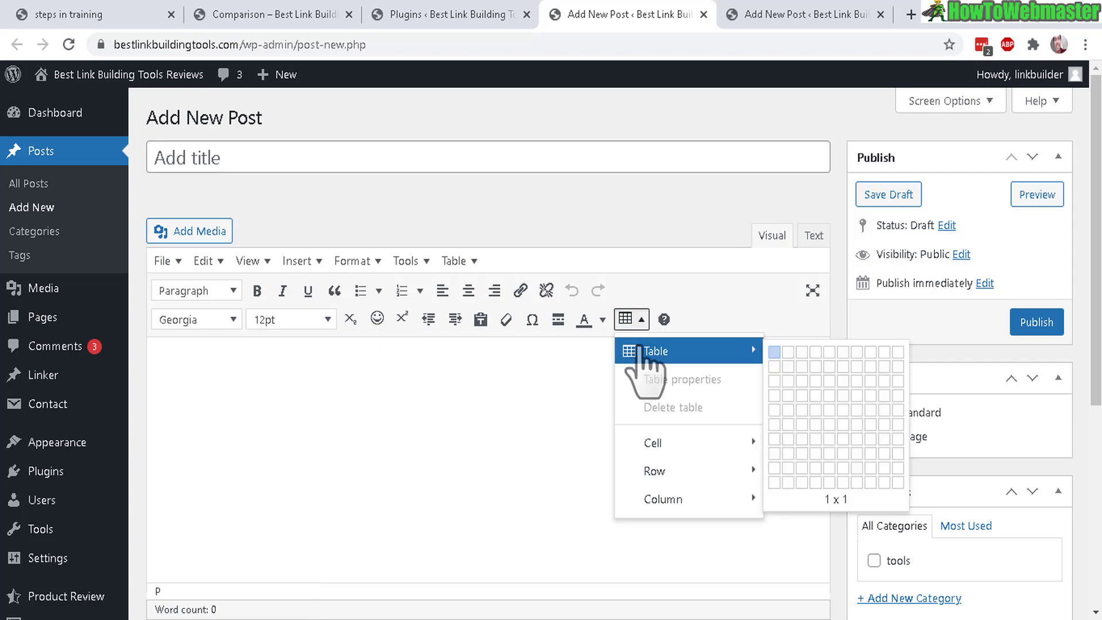
left_click(270, 13)
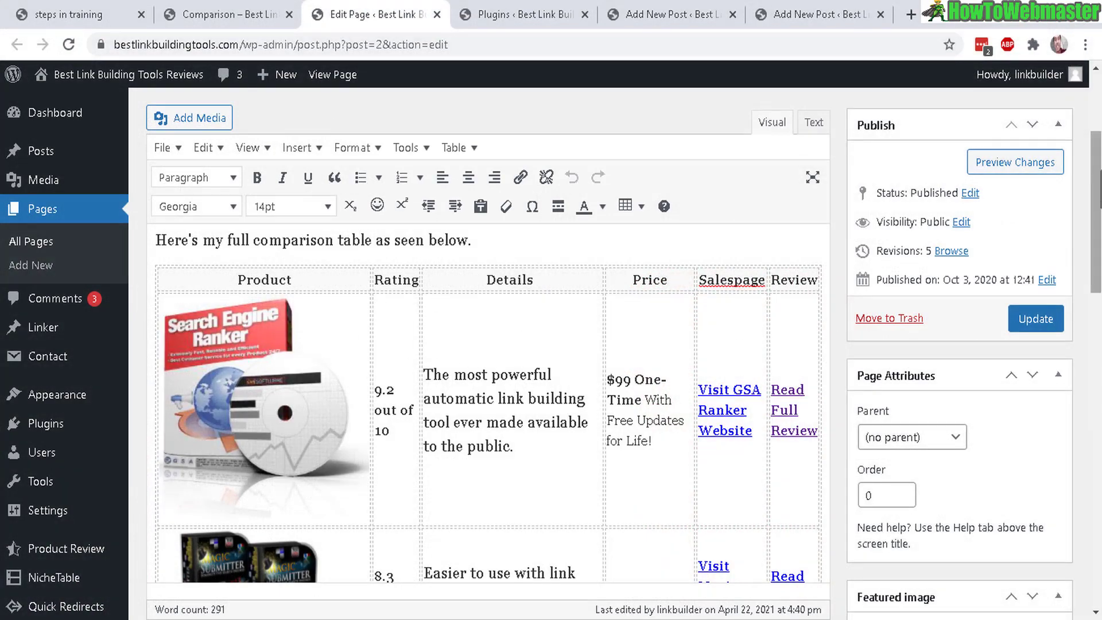
Scroll through the Comparison table and switch between the live page, plugins list and editor tabs
scroll(488, 401, "down", 5)
scroll(488, 402, "up", 8)
scroll(487, 401, "down", 1)
scroll(336, 273, "down", 3)
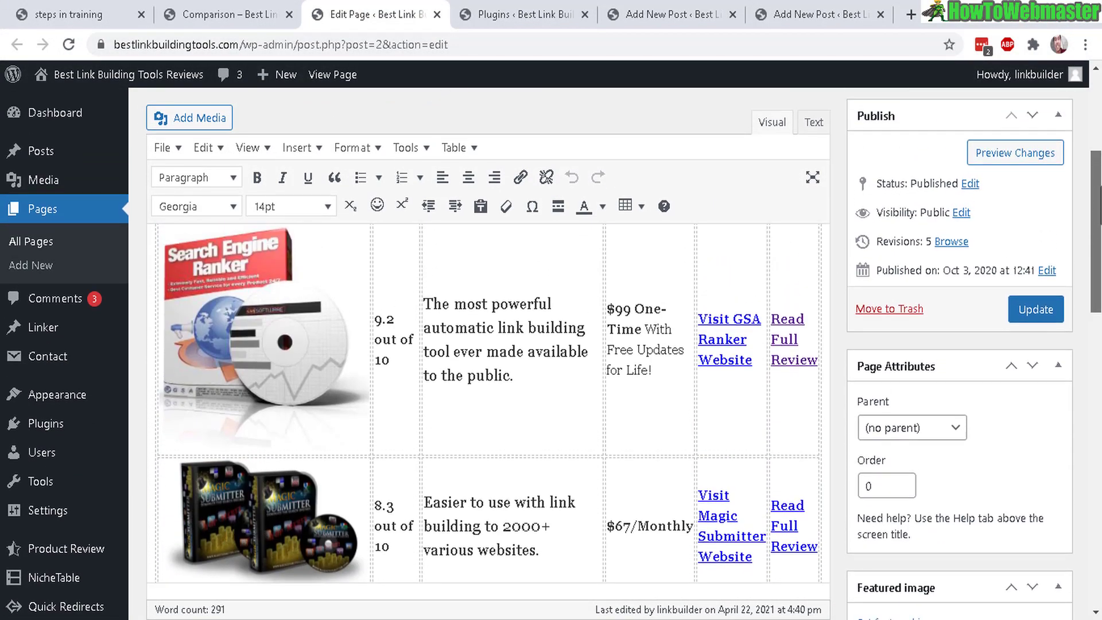
scroll(530, 347, "down", 8)
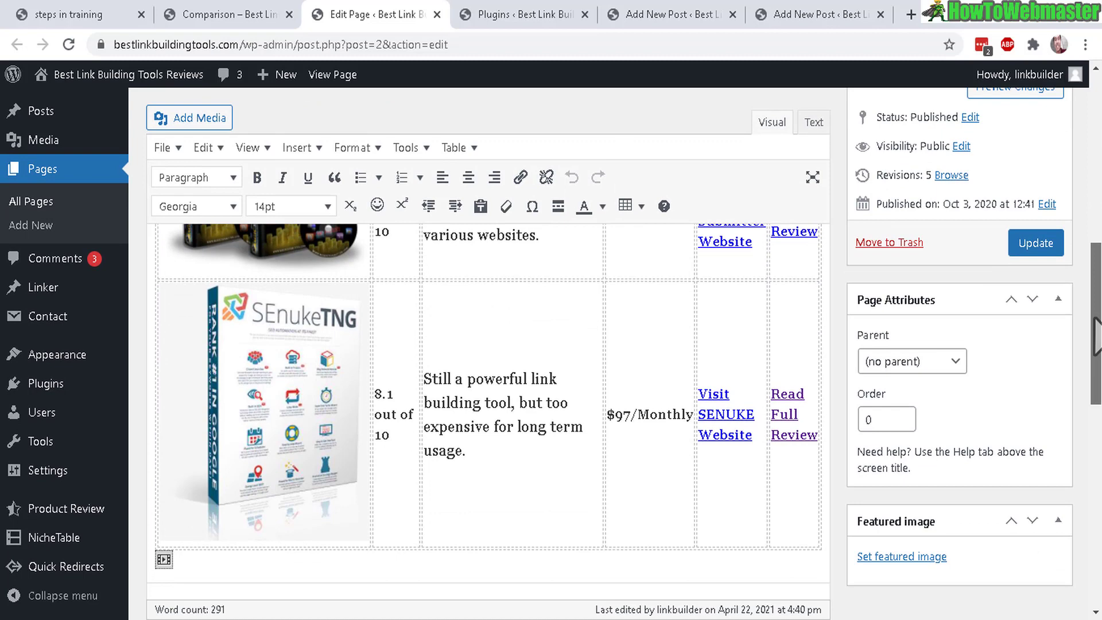
scroll(522, 390, "up", 5)
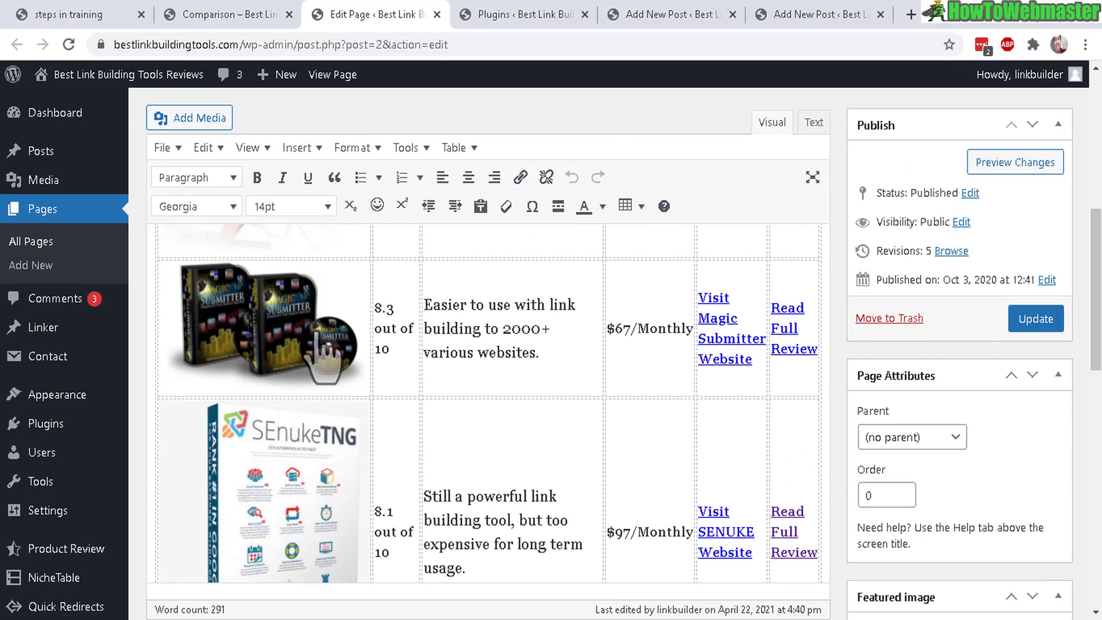
left_click(225, 14)
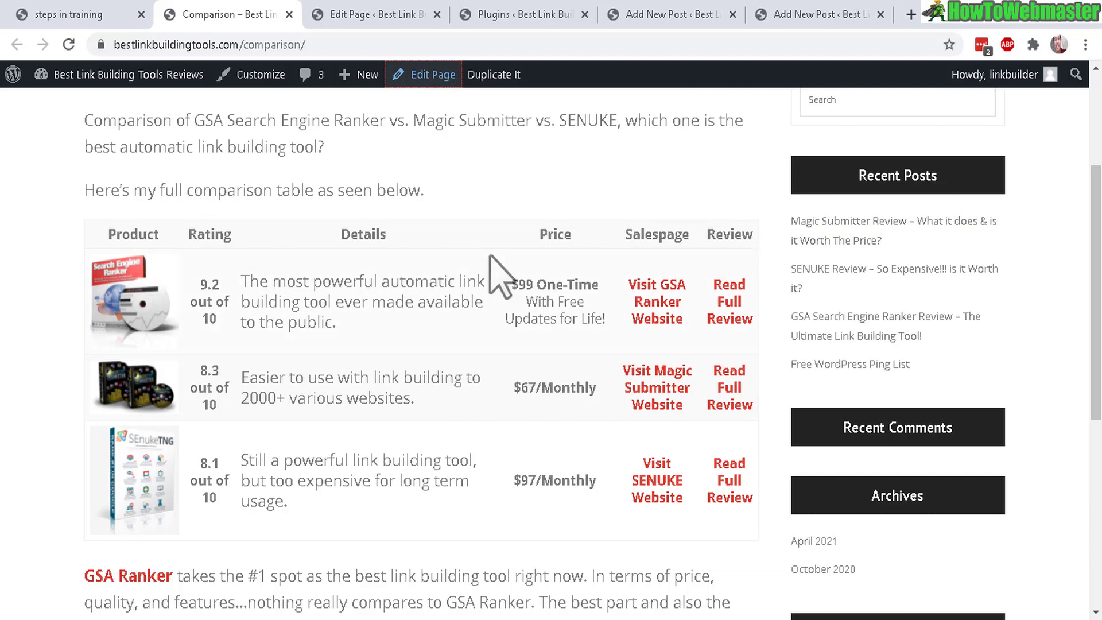
left_click(519, 14)
left_click(358, 20)
left_click(628, 14)
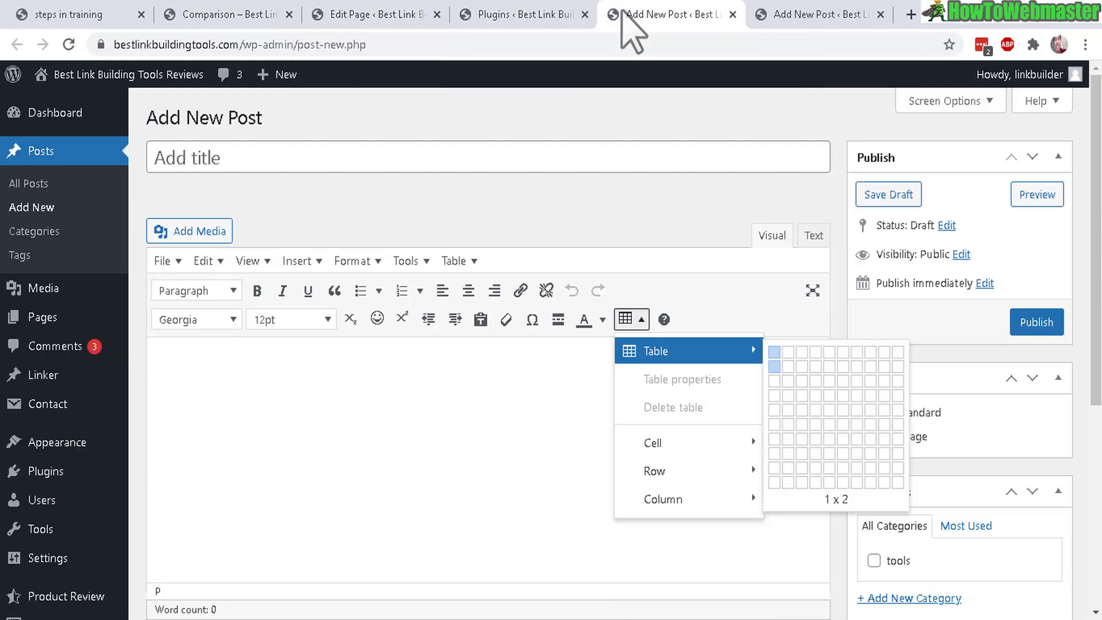
left_click(346, 10)
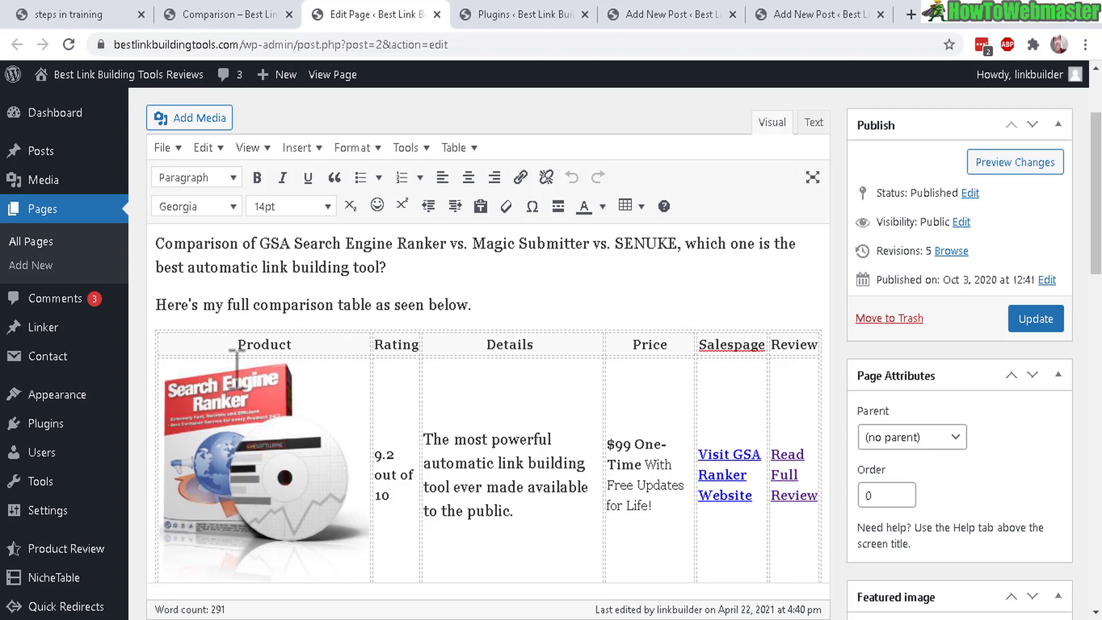
Inspect the table's header cells and product images, then place the cursor in the new post body
left_click_drag(204, 343, 767, 344)
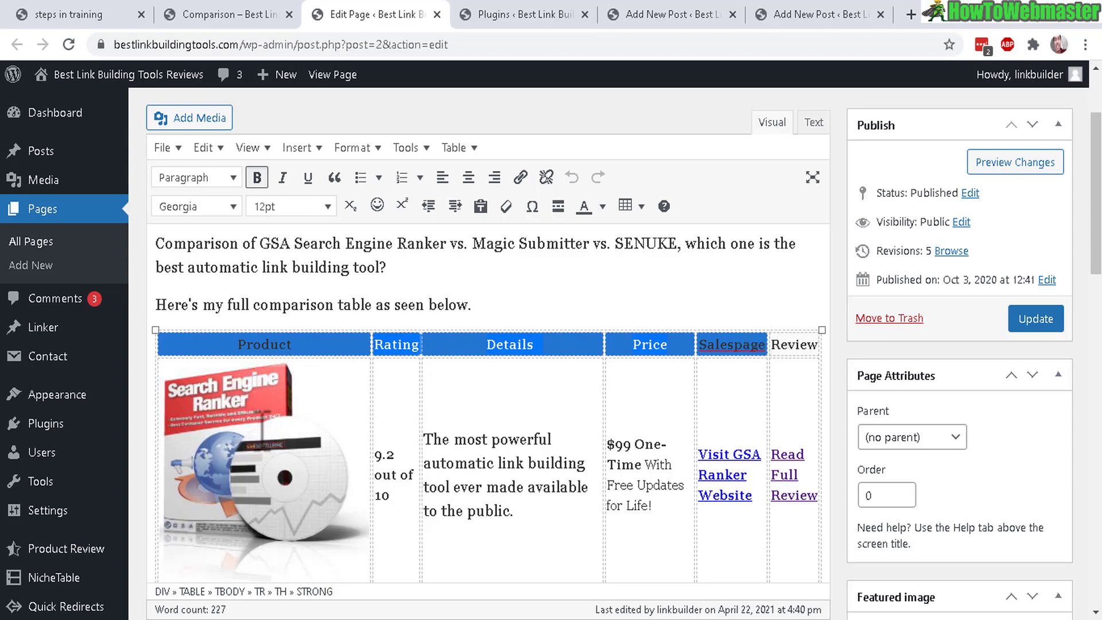
left_click(226, 404)
scroll(360, 273, "down", 5)
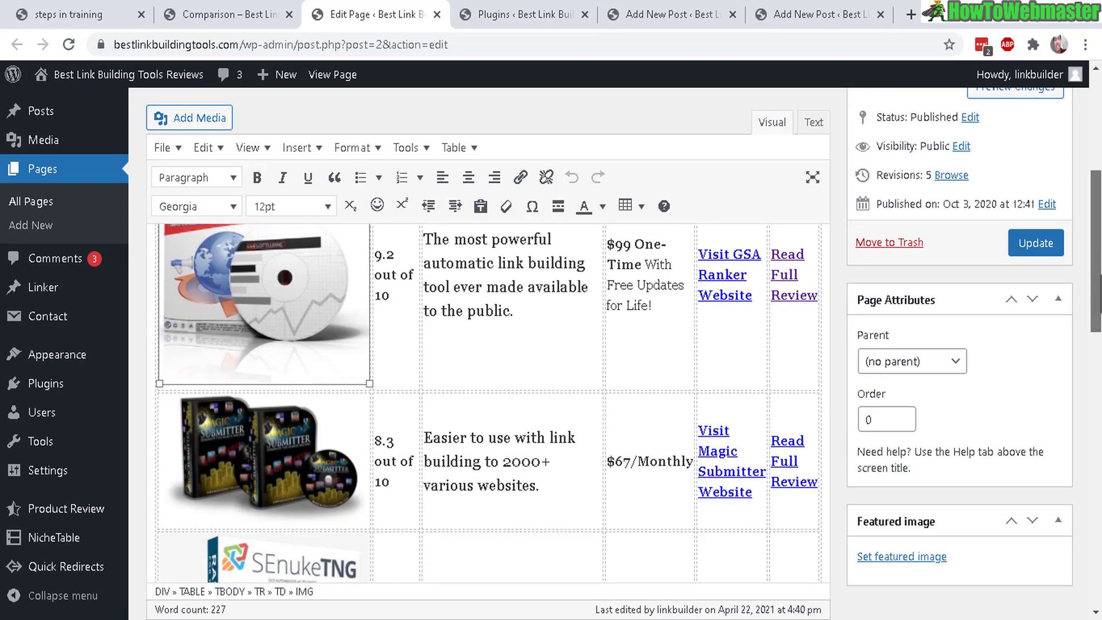
left_click(360, 273)
scroll(488, 402, "up", 5)
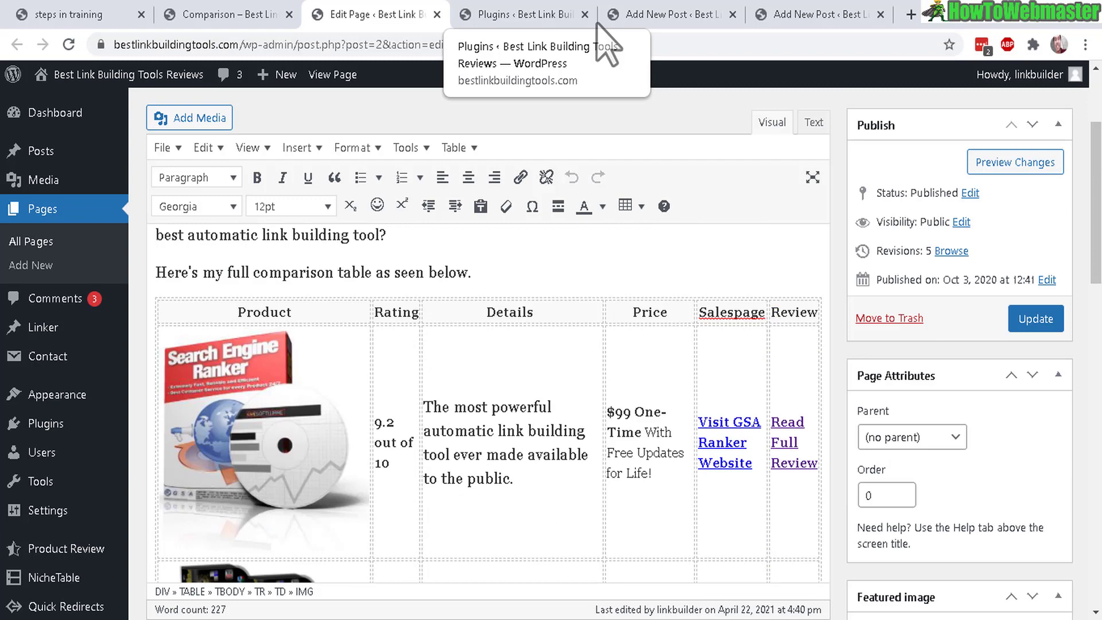
left_click(660, 15)
left_click(470, 457)
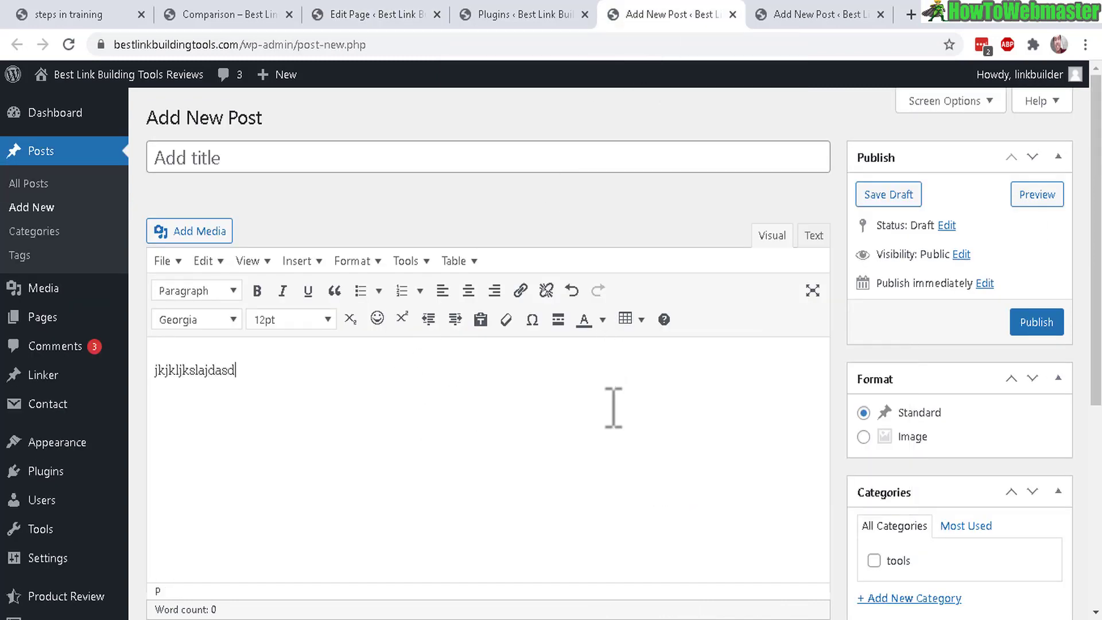
Insert a blank 6 × 4 table into the post body from the Table menu
left_click(637, 325)
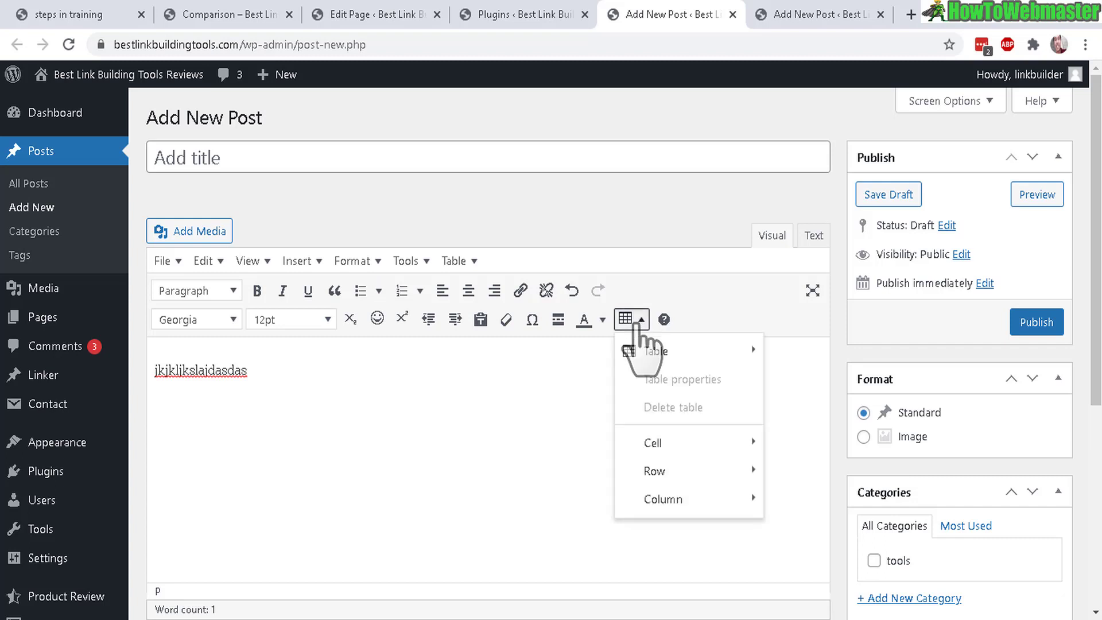
mouse_move(717, 351)
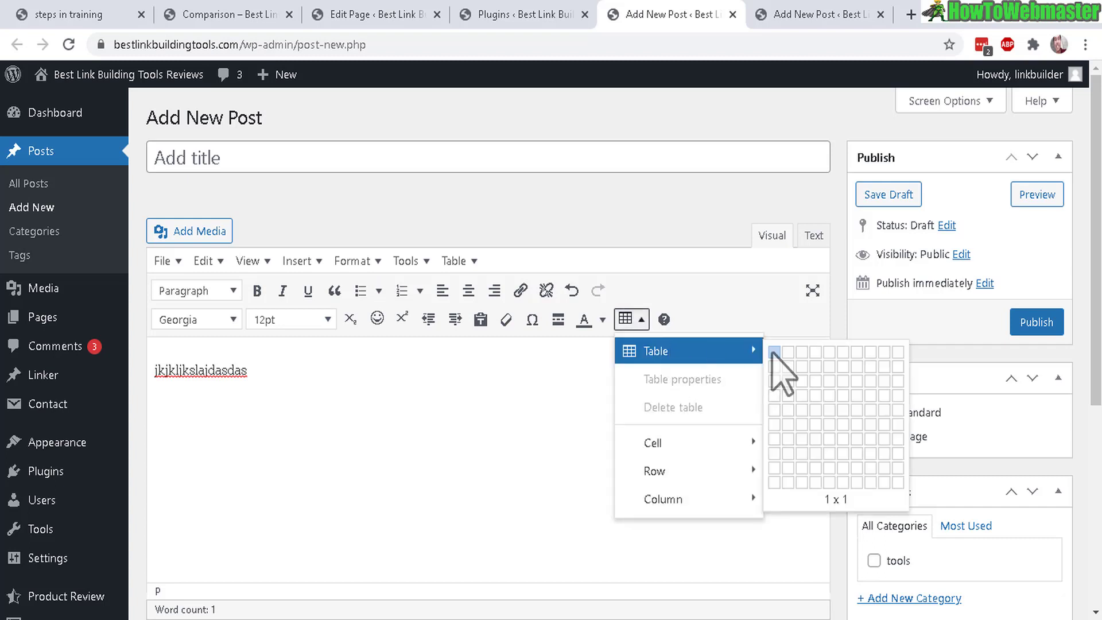
left_click(843, 396)
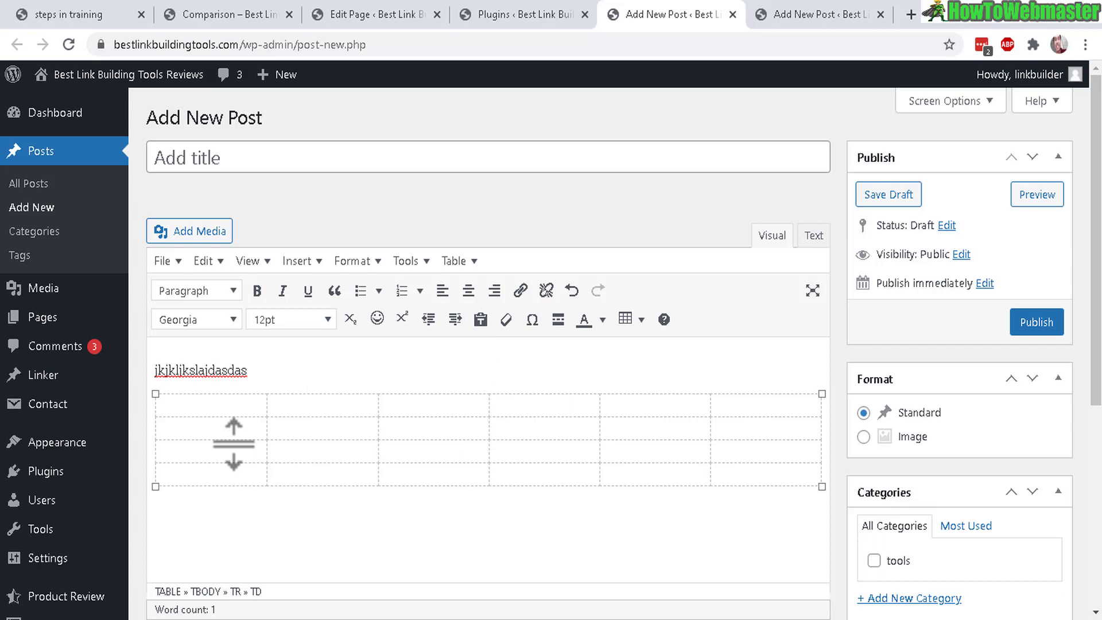
Delete one row and insert another so the table has four rows, then select the first row
left_click(472, 261)
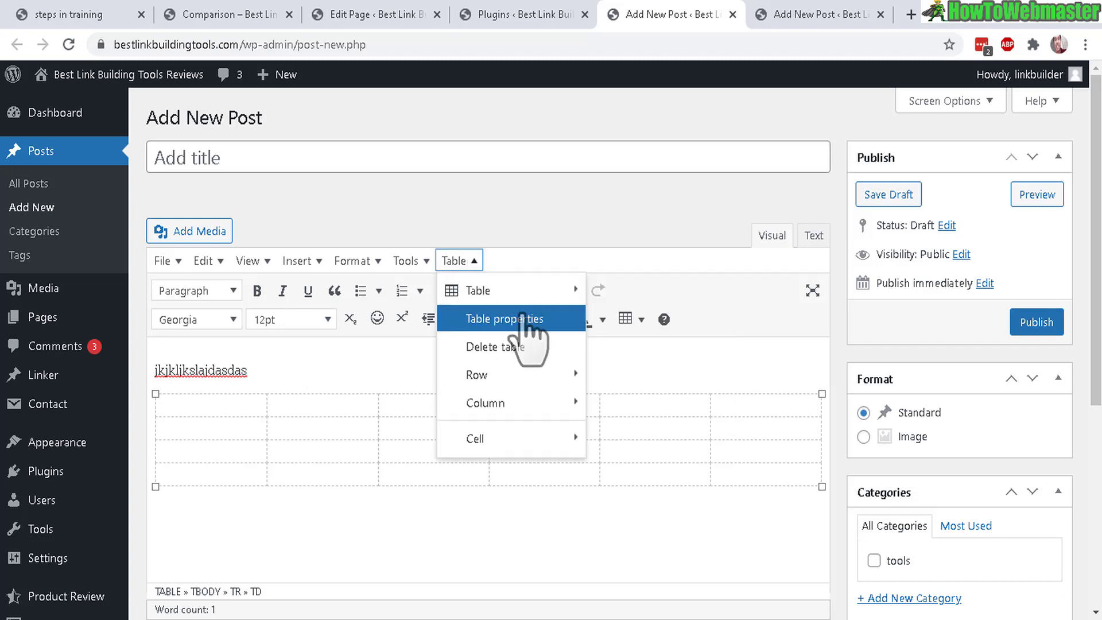
mouse_move(518, 376)
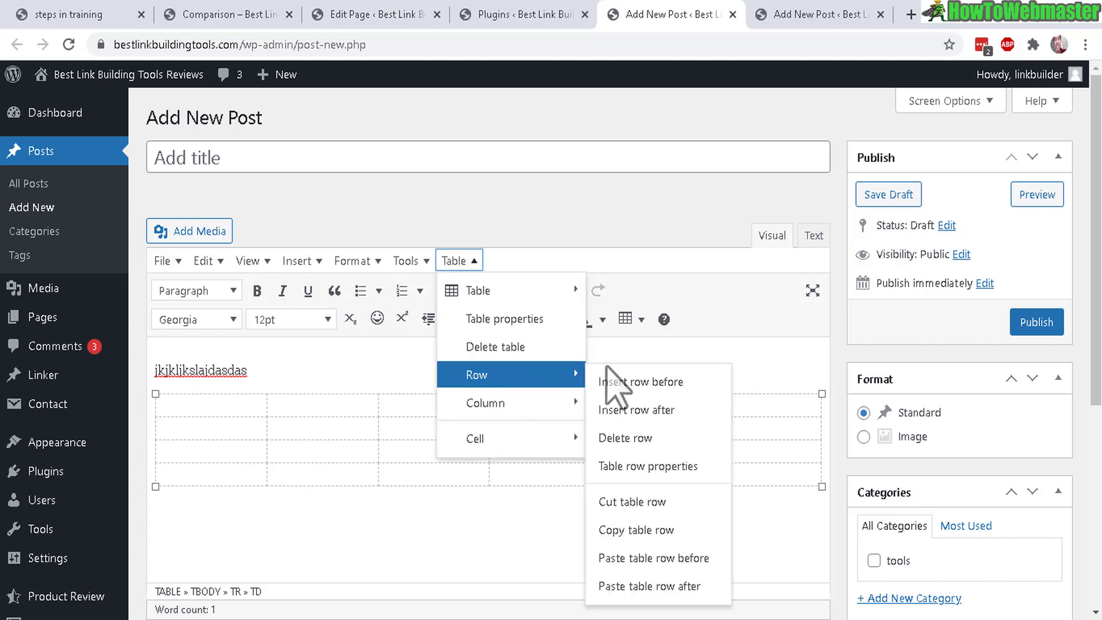
left_click(647, 448)
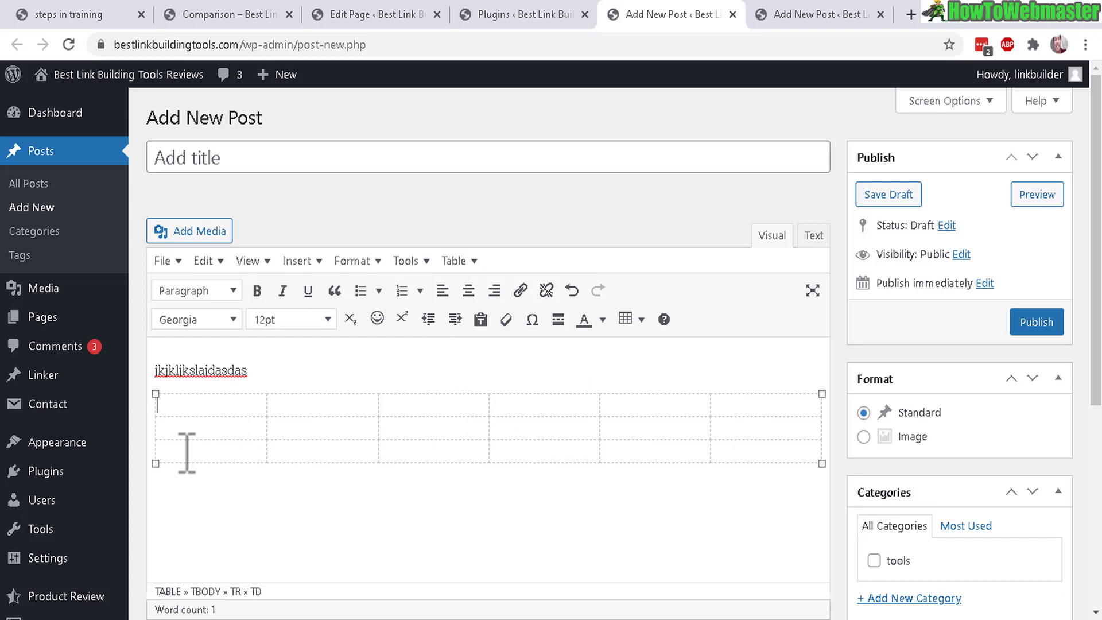
left_click(456, 261)
mouse_move(557, 378)
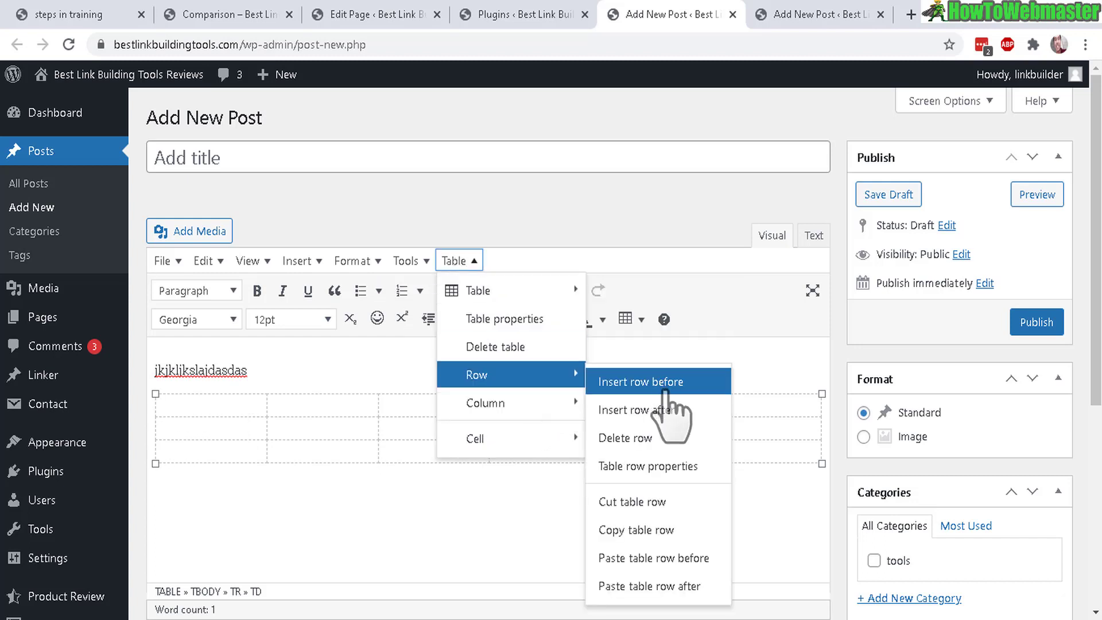
left_click(668, 411)
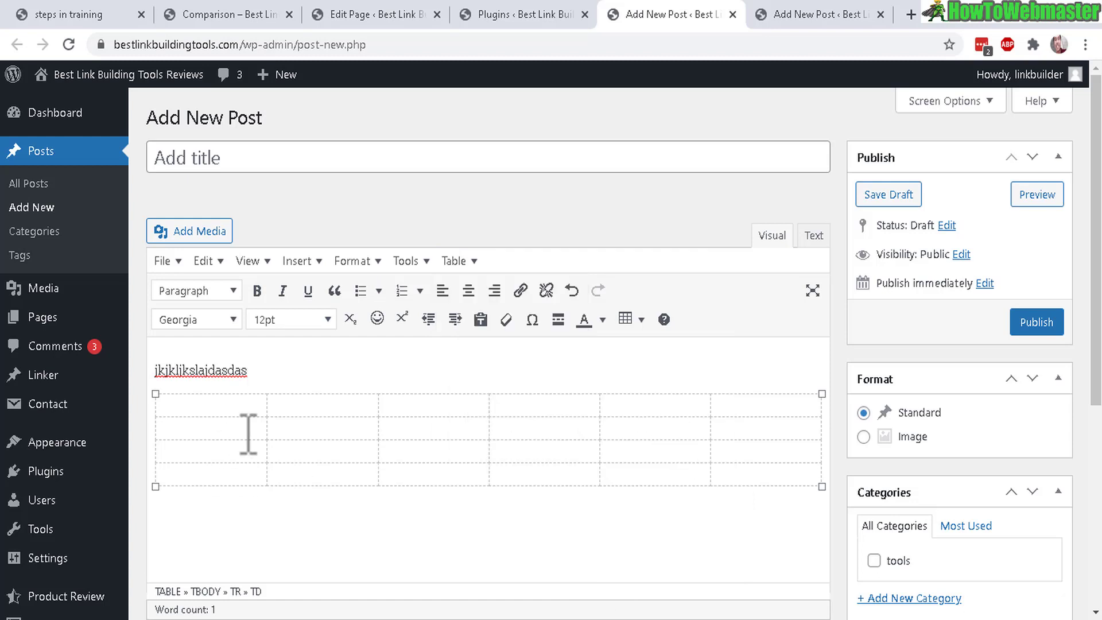
left_click(459, 264)
mouse_move(519, 404)
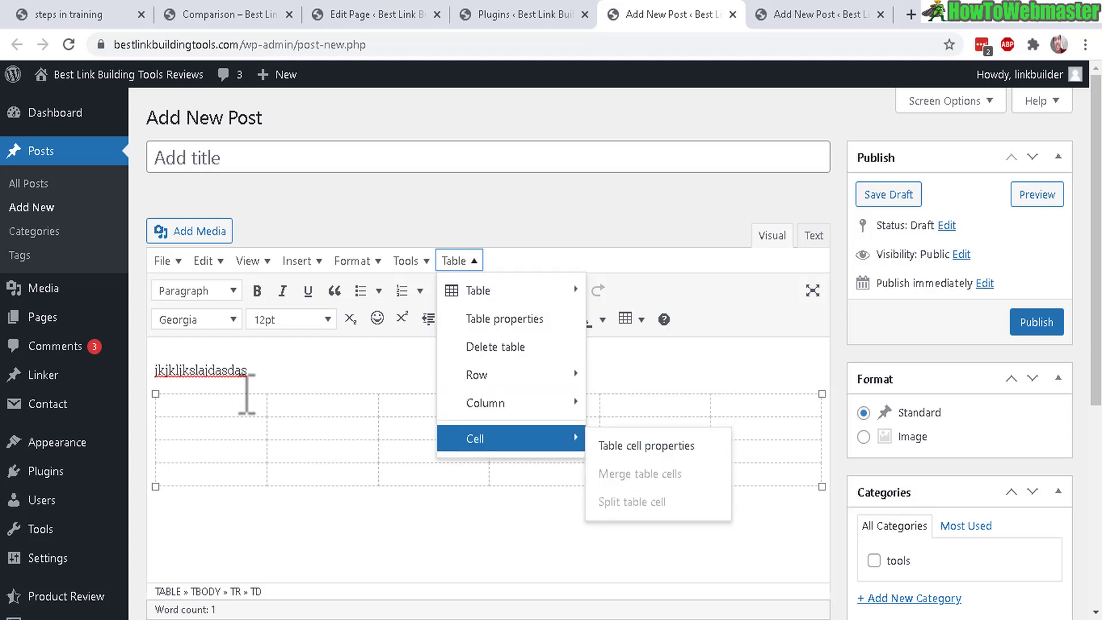
left_click(210, 413)
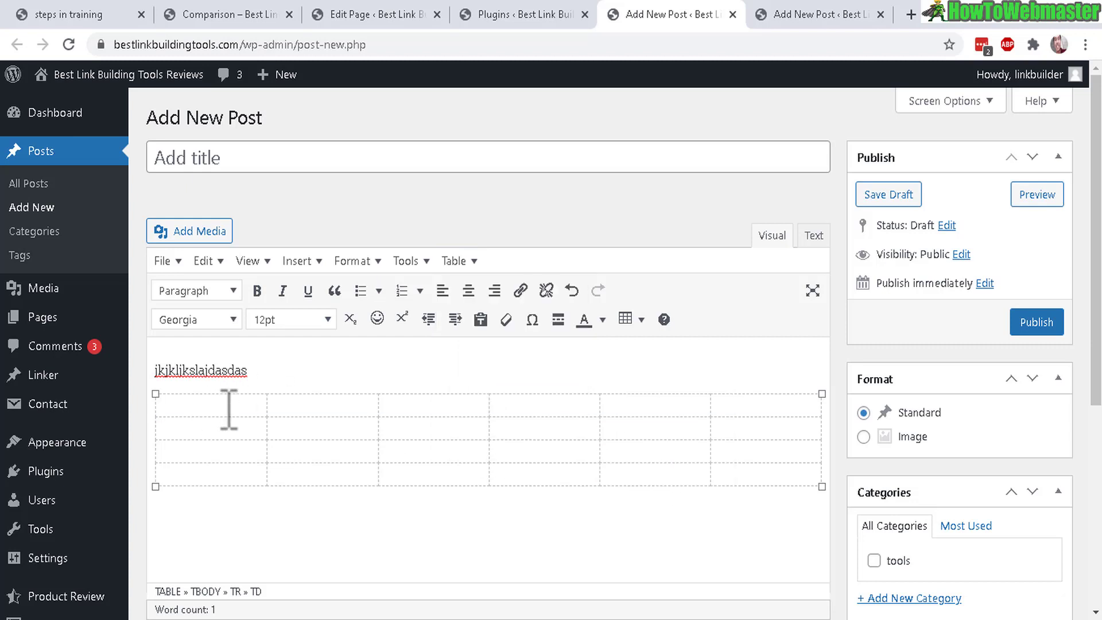
left_click_drag(229, 409, 761, 402)
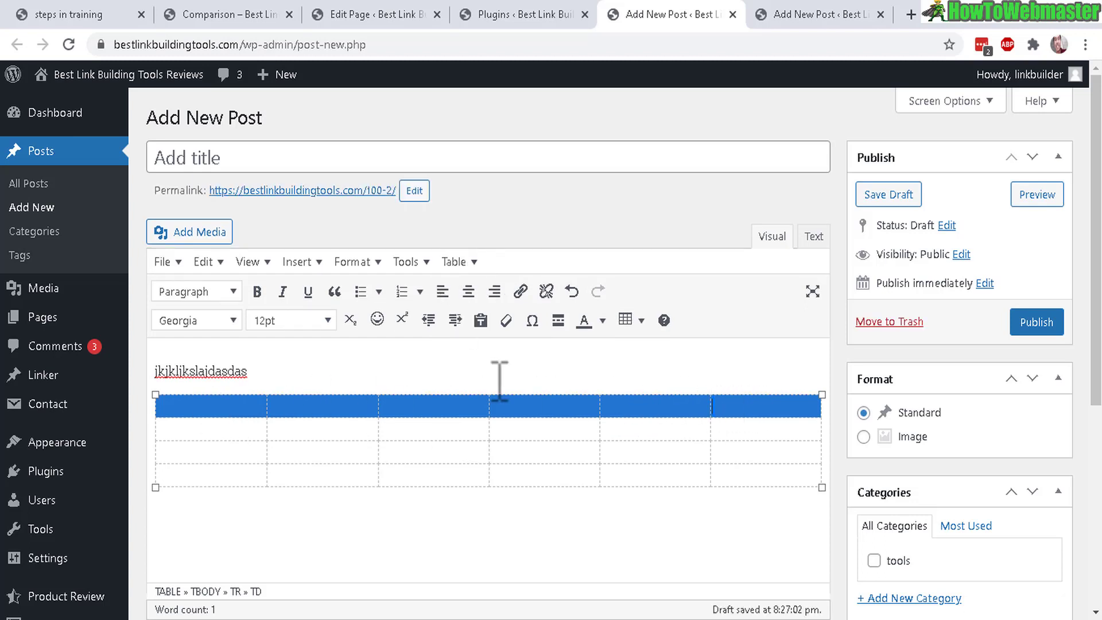
Give the first row's cells a solid #c22121 dark red border and a bright yellow background
left_click(472, 261)
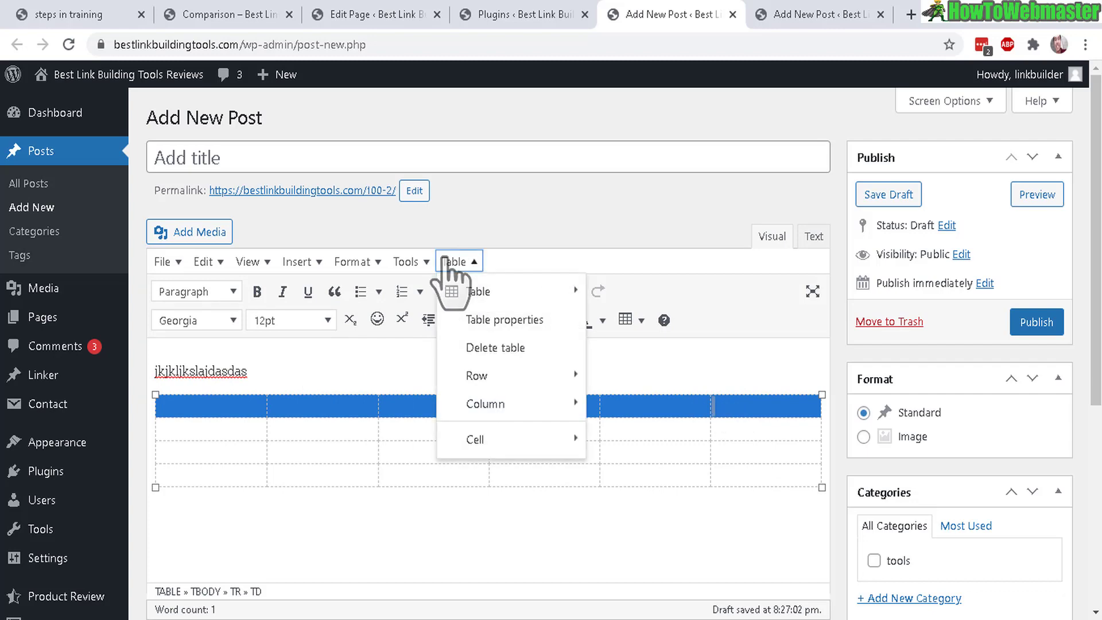
mouse_move(508, 441)
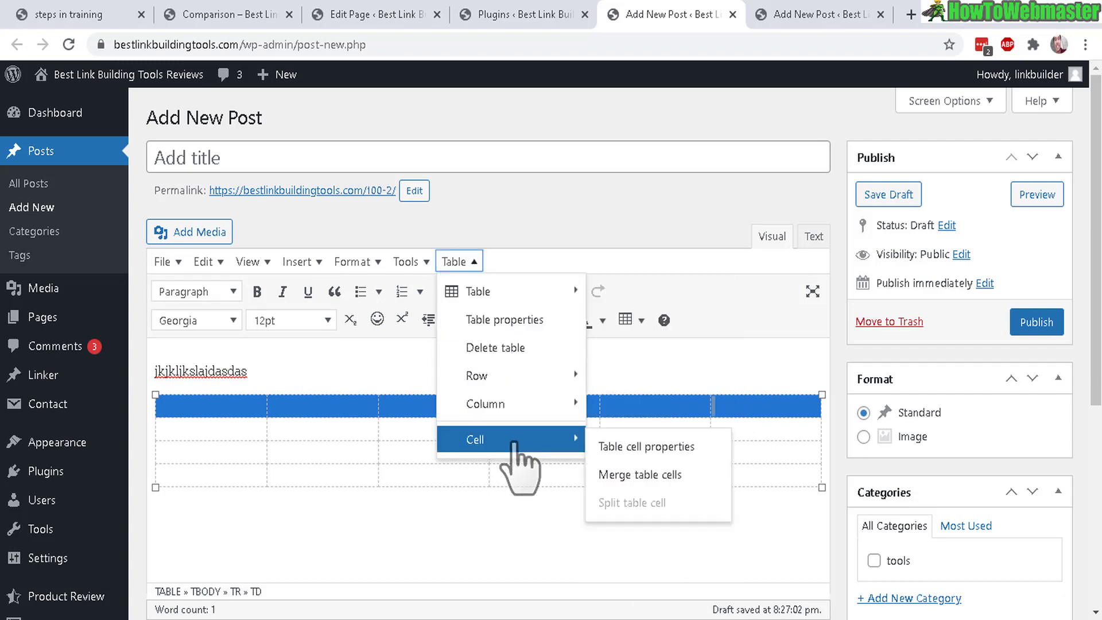
left_click(663, 453)
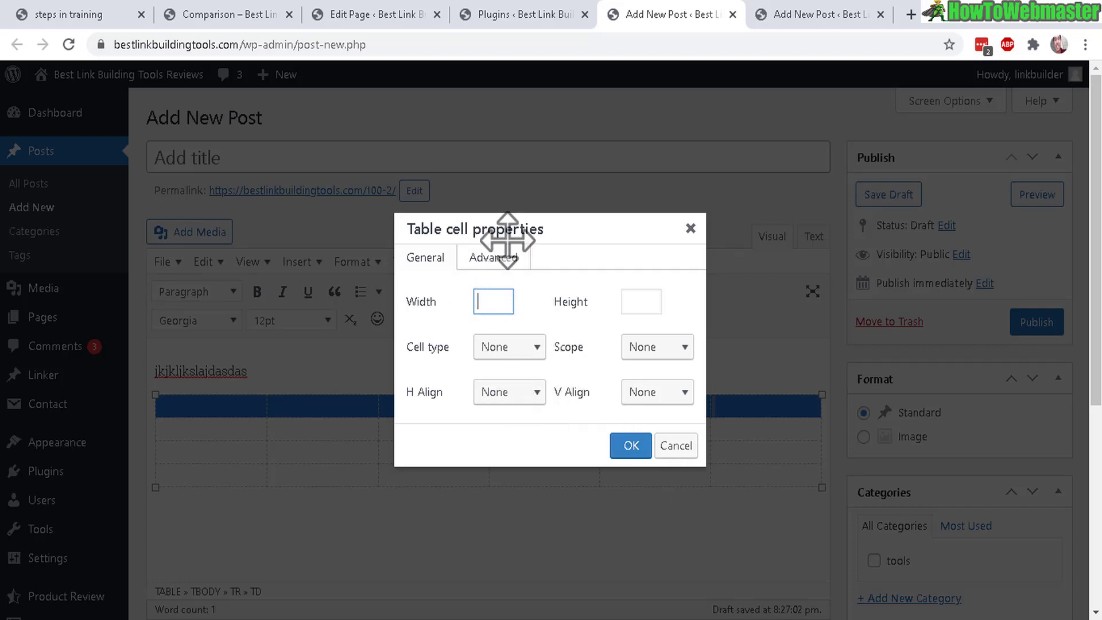
left_click(493, 257)
left_click(660, 332)
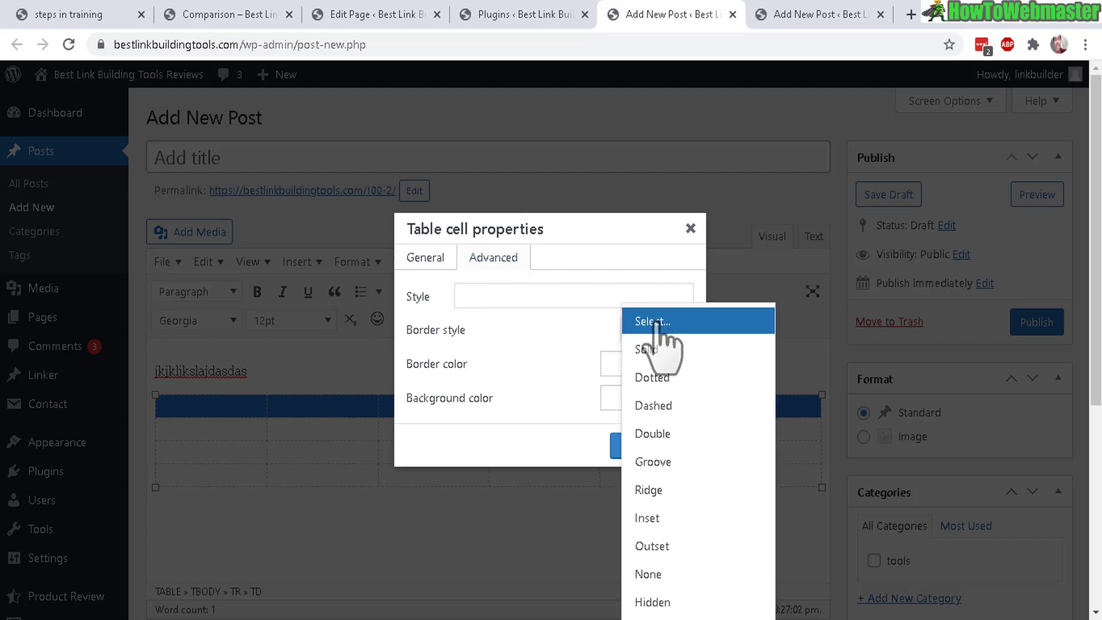
left_click(708, 353)
left_click(680, 362)
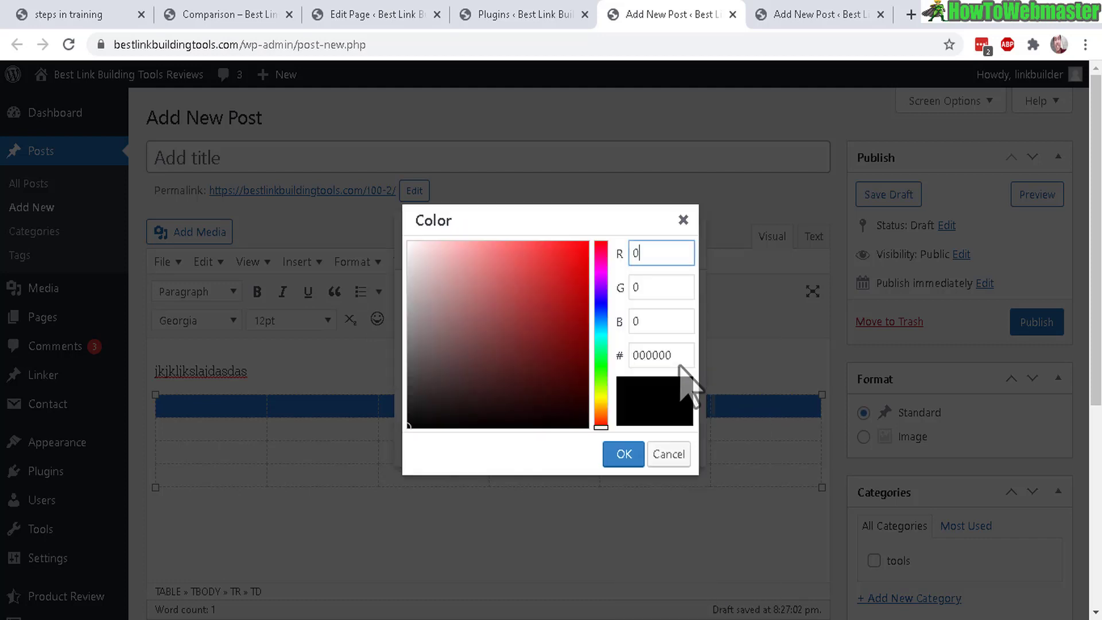
left_click(558, 284)
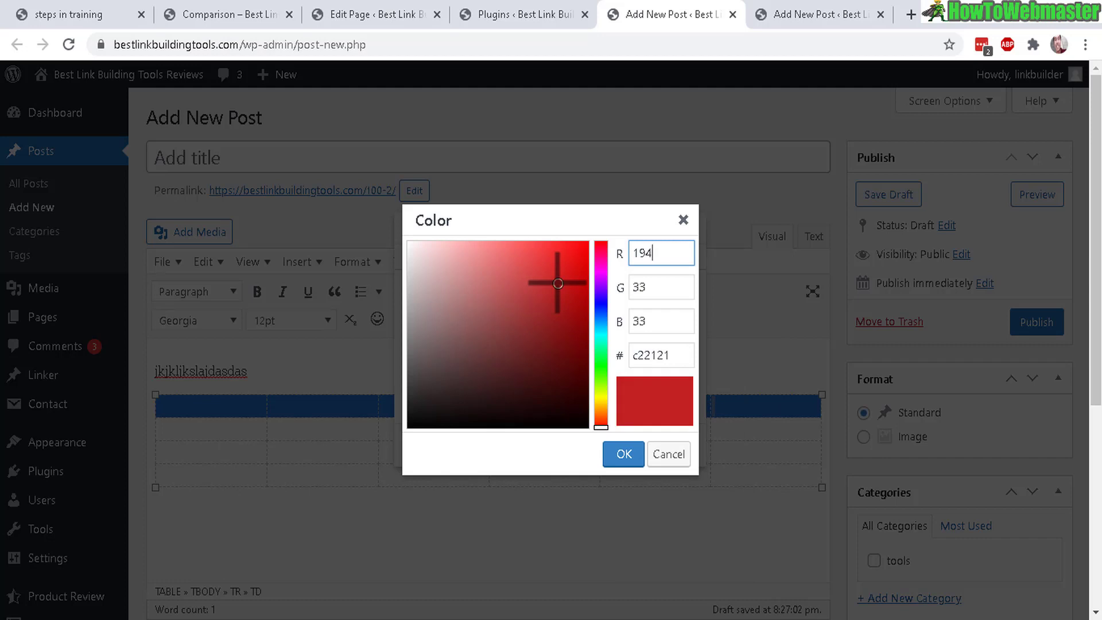
left_click(624, 453)
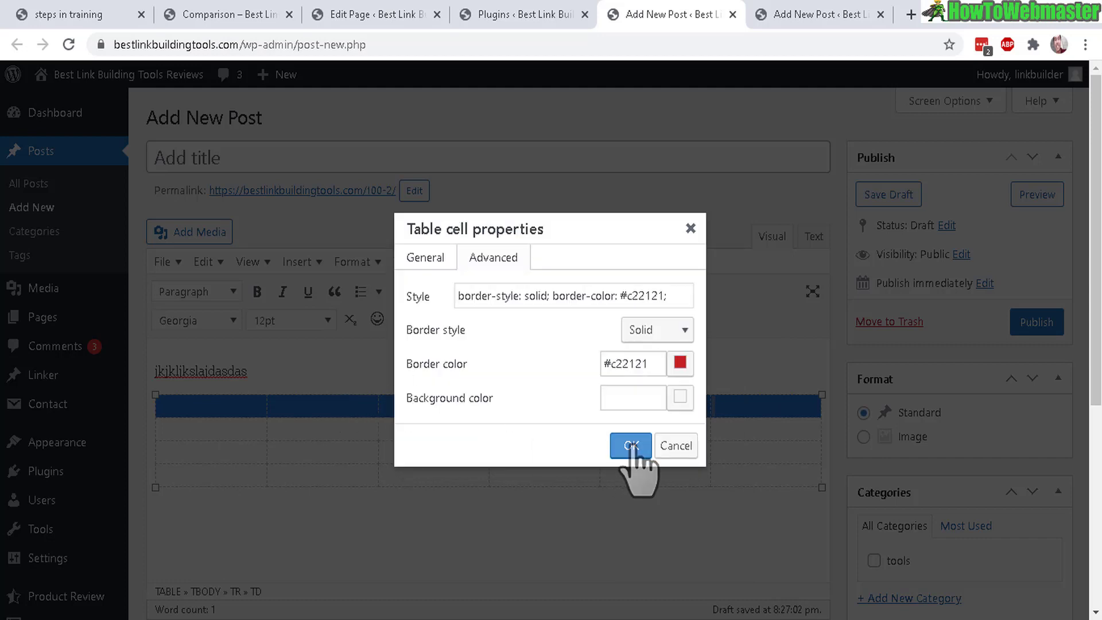
left_click(680, 398)
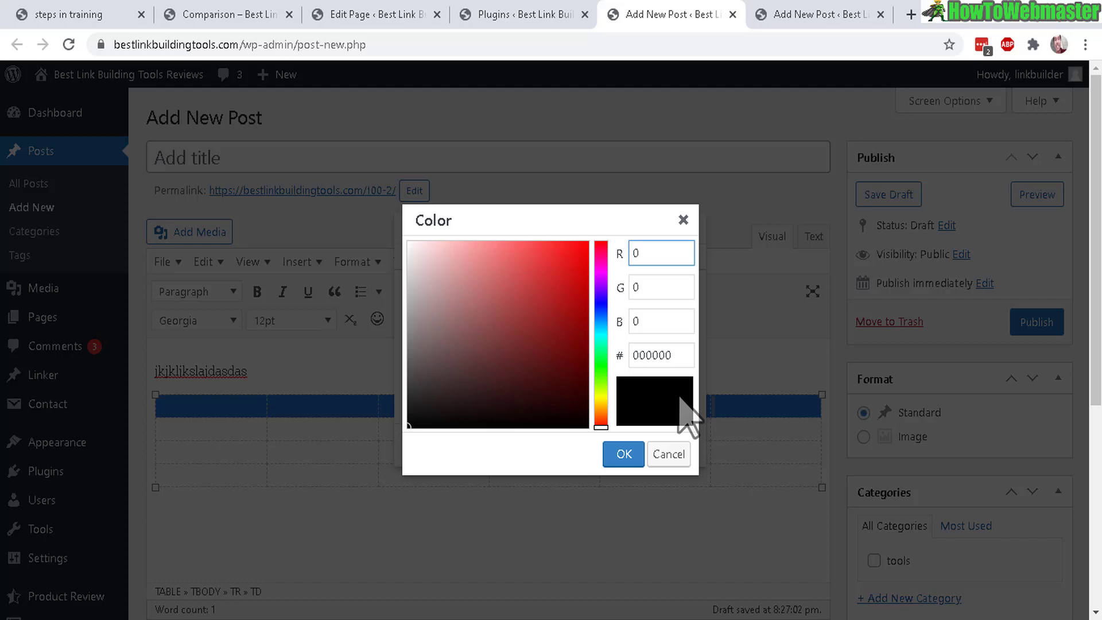
left_click(600, 397)
left_click_drag(562, 291, 637, 160)
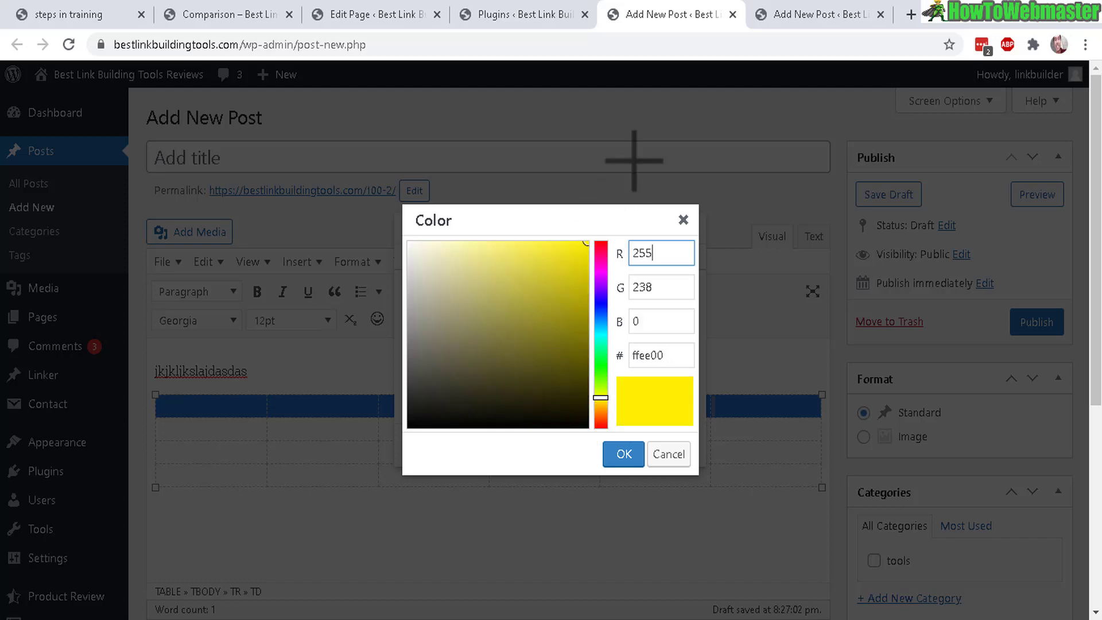
left_click(623, 453)
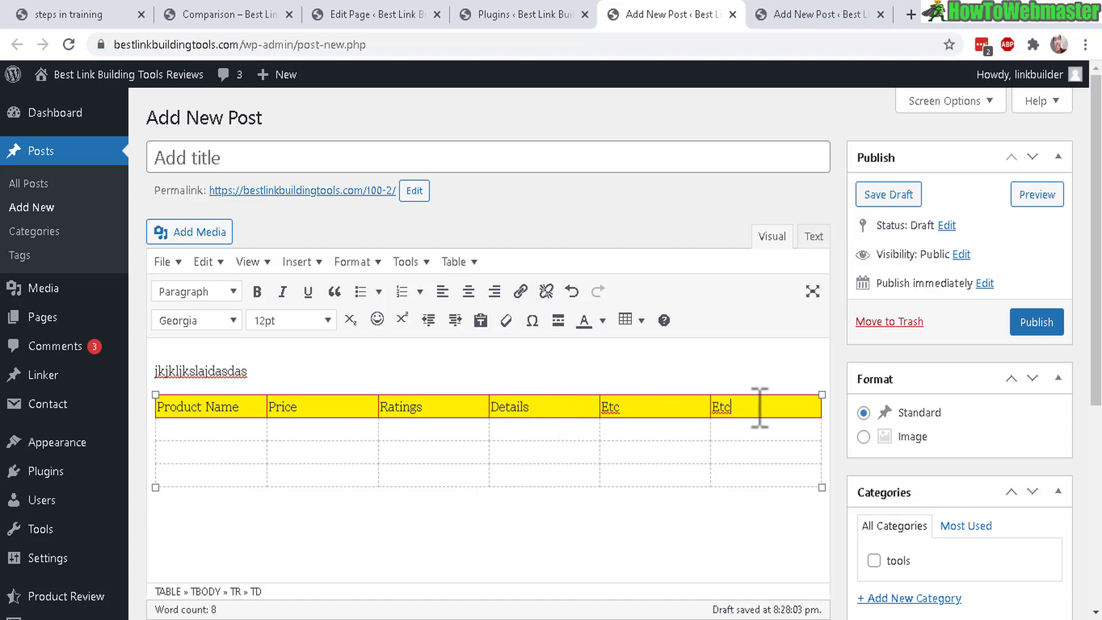
Make the header labels (Product Name, Price, Ratings, Details, Etc, Etc) bold at 14pt
left_click_drag(759, 408, 236, 411)
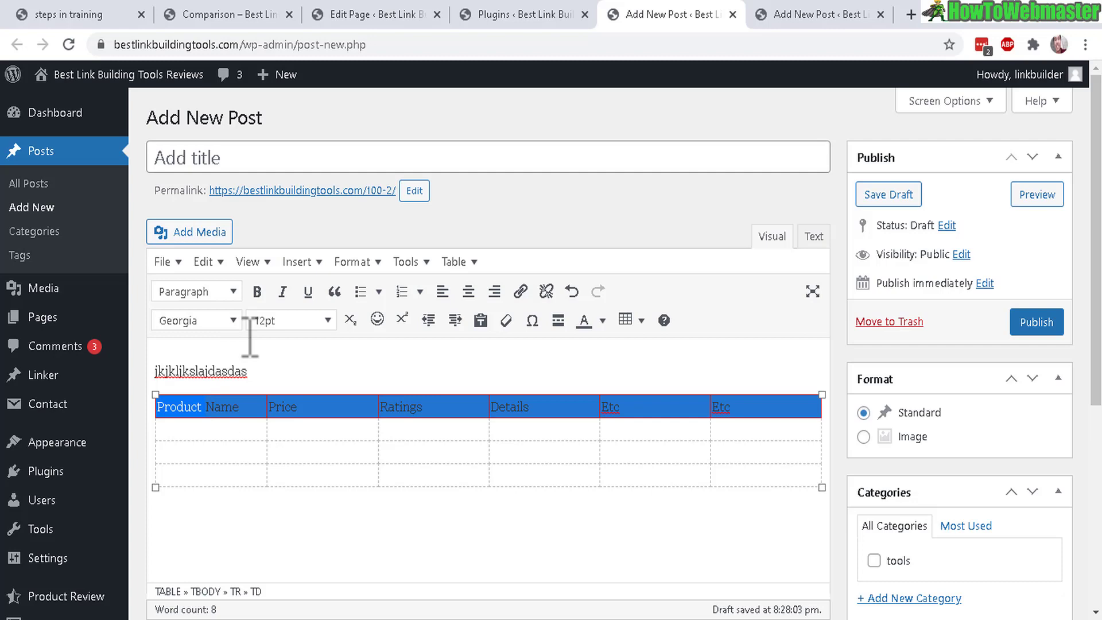
left_click(257, 292)
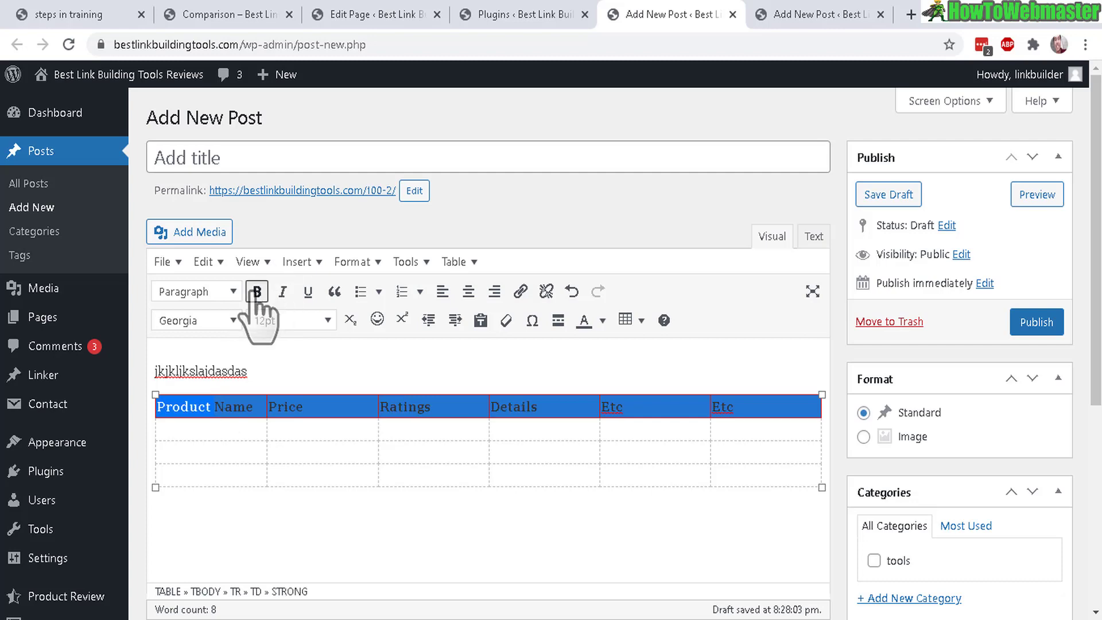
left_click(327, 321)
left_click(345, 433)
left_click(637, 460)
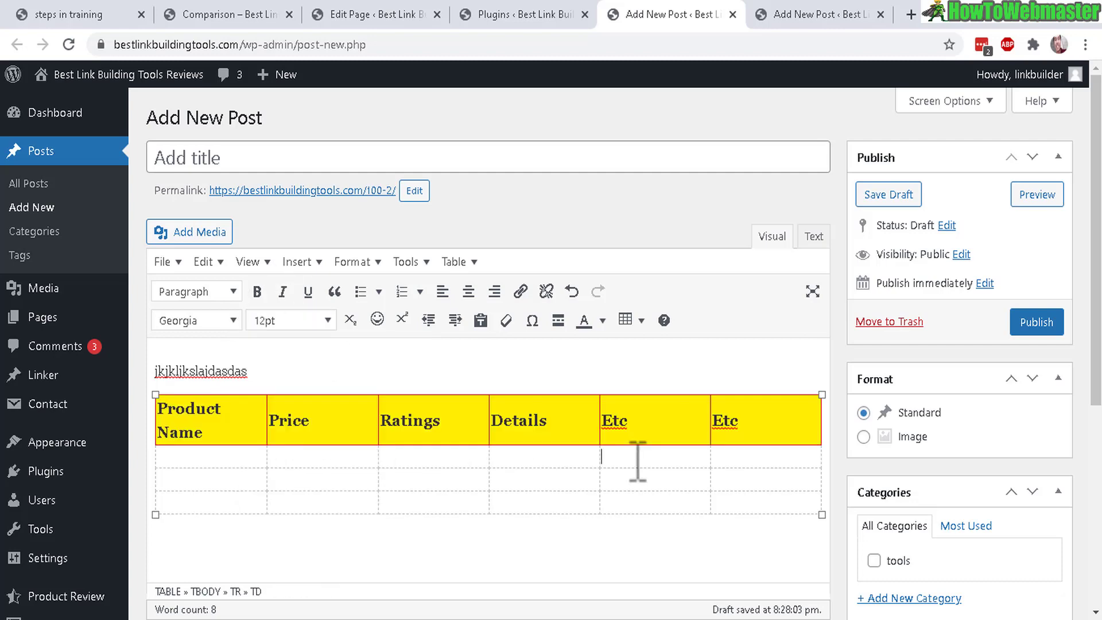
scroll(719, 416, "down", 2)
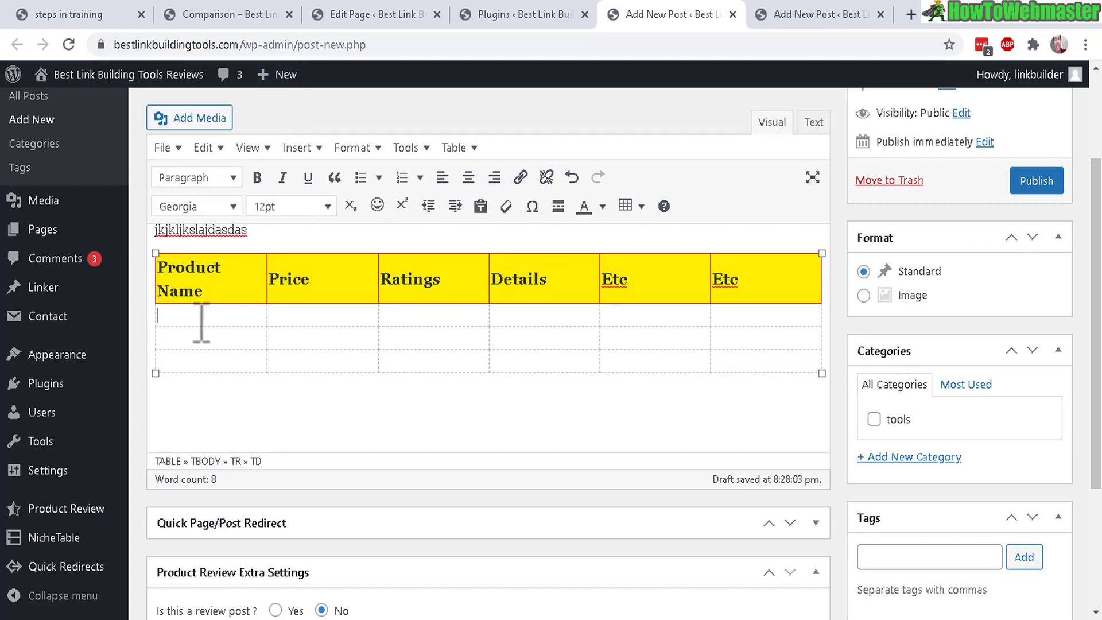
Insert the lifebuoy, map and crowd-img images into column one and fill in prices $19, $25, $17
left_click(221, 122)
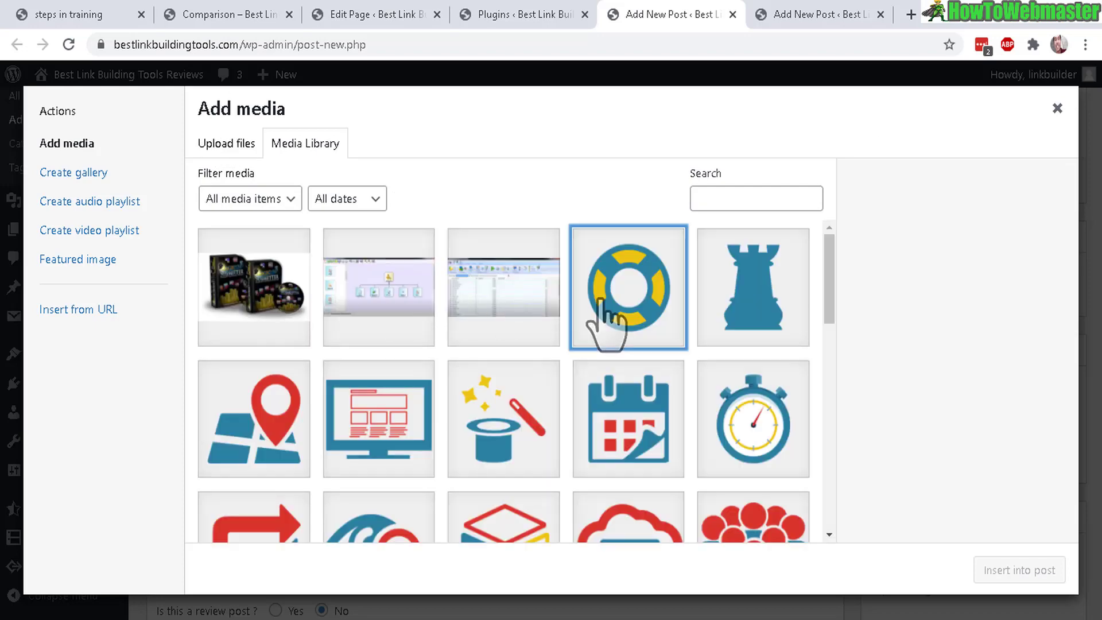
left_click(631, 319)
left_click(1027, 569)
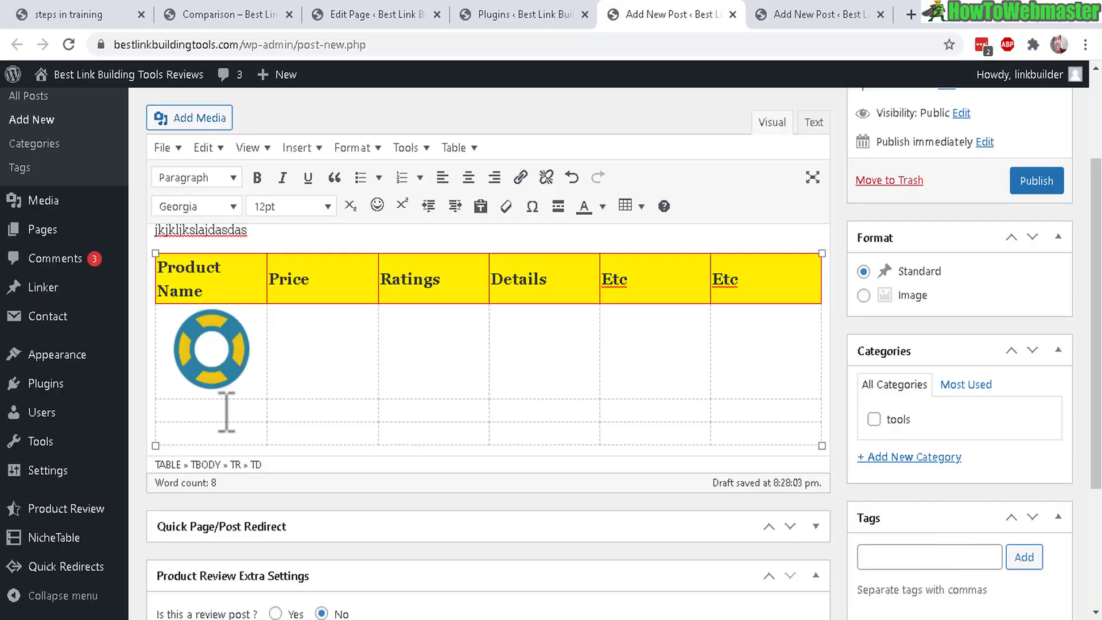
left_click(213, 121)
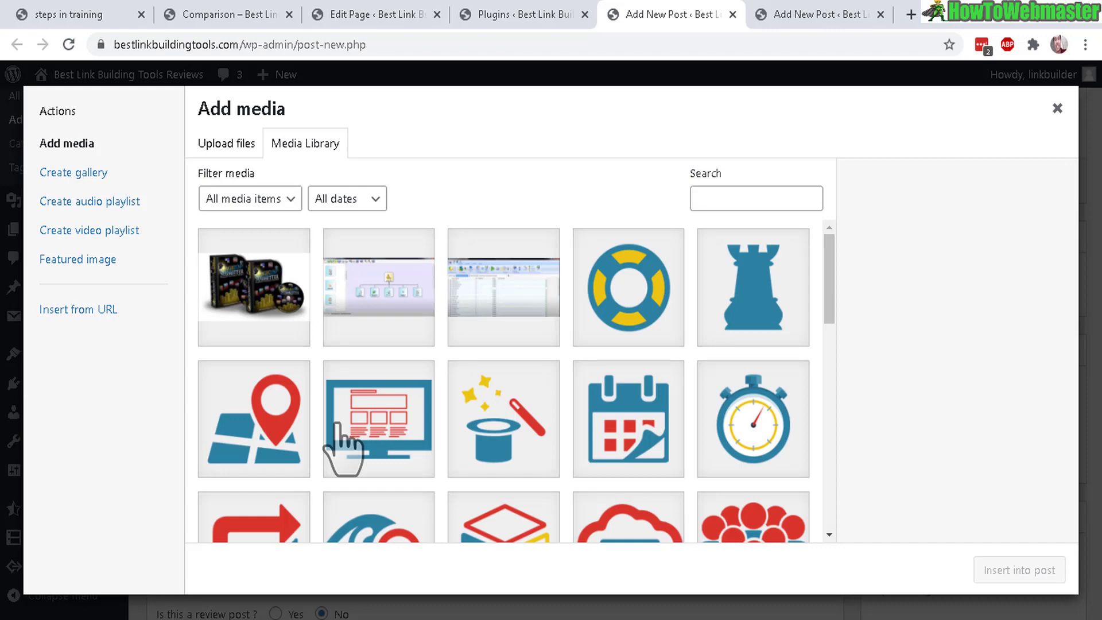
left_click(273, 427)
left_click(1007, 568)
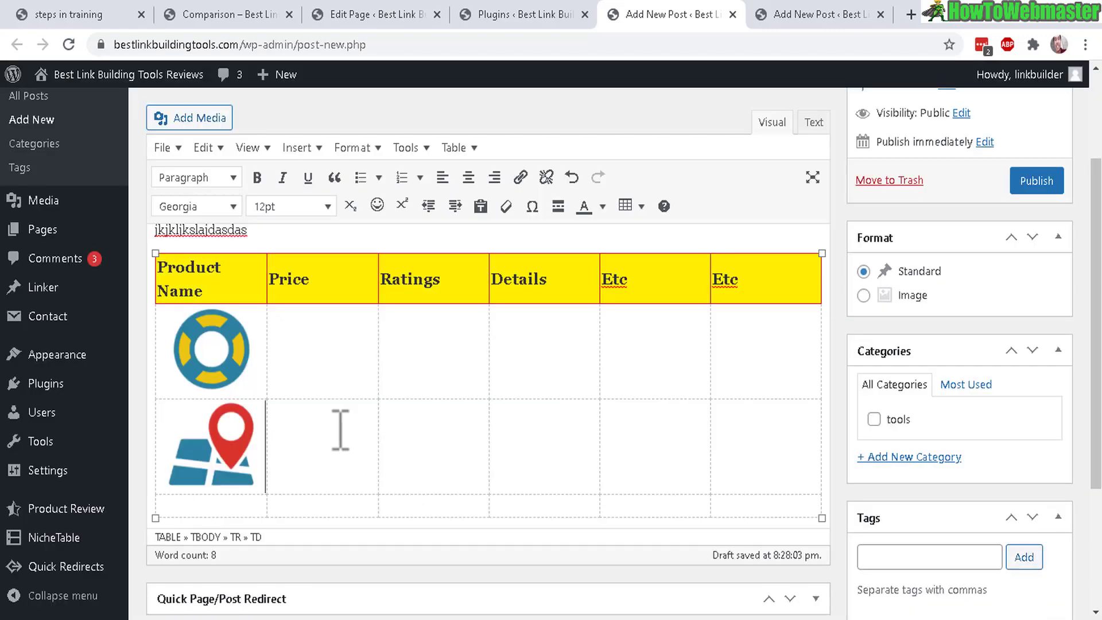
scroll(915, 305, "down", 3)
left_click(213, 122)
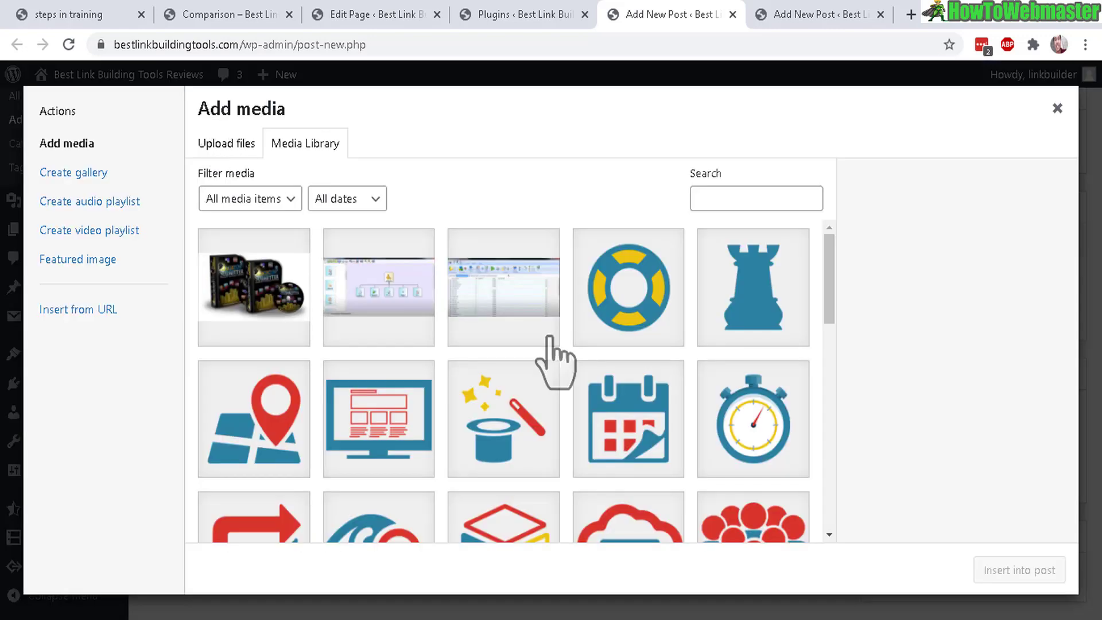
left_click(735, 534)
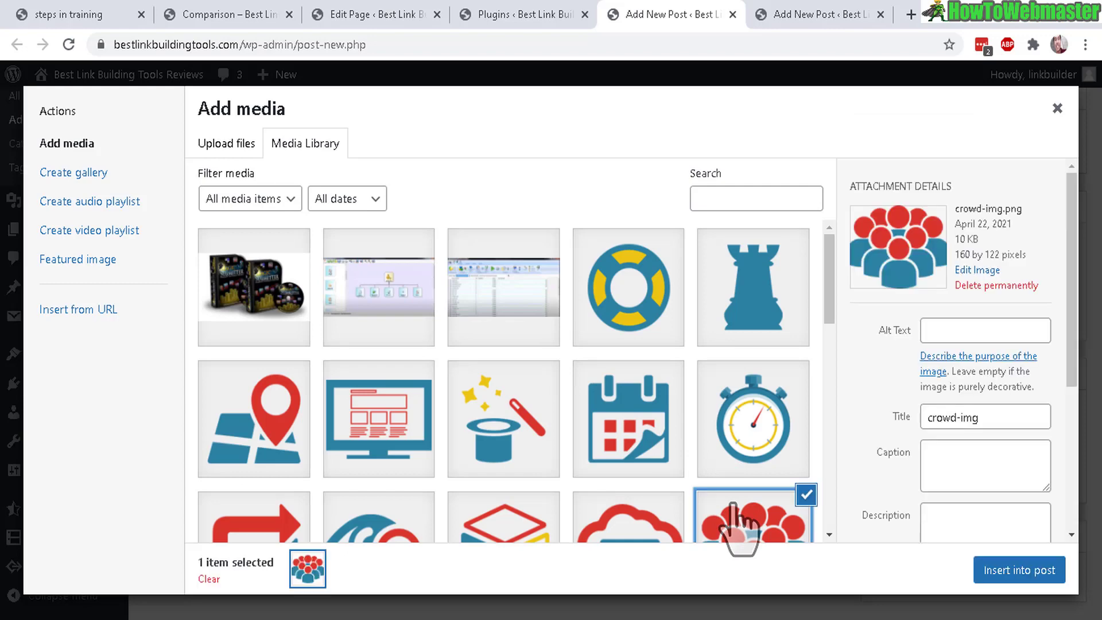
left_click(1019, 570)
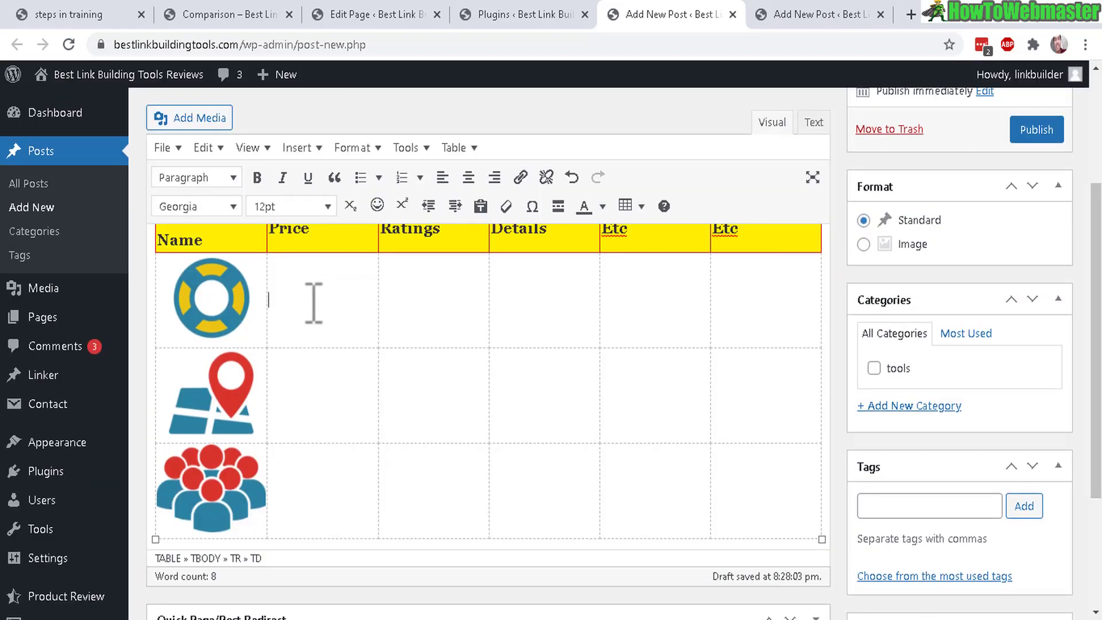
key("BackSpace")
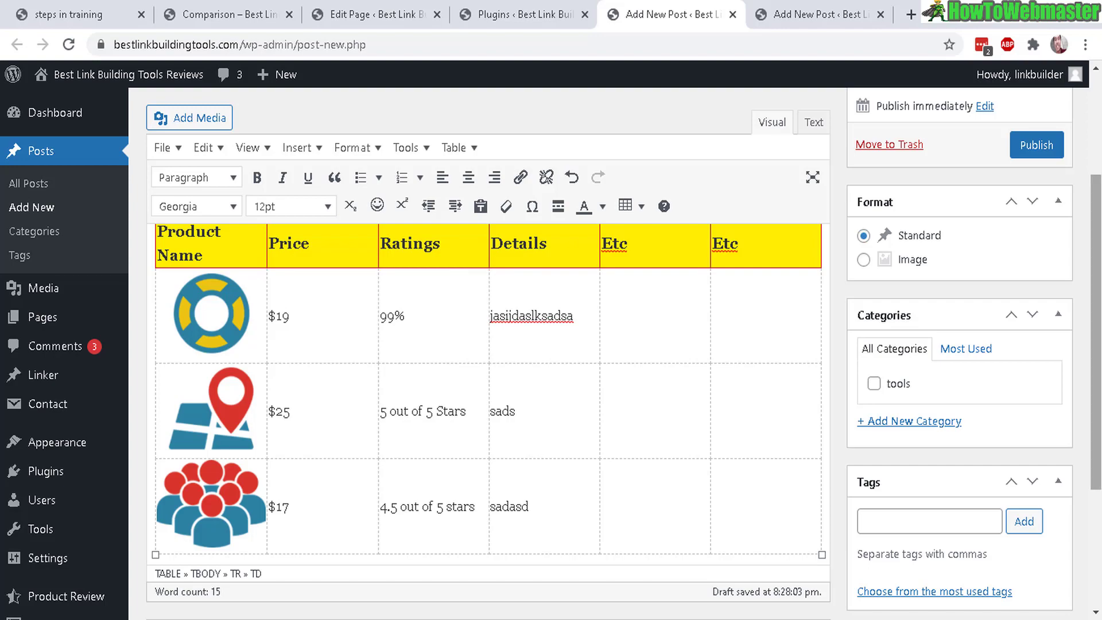
scroll(999, 166, "up", 3)
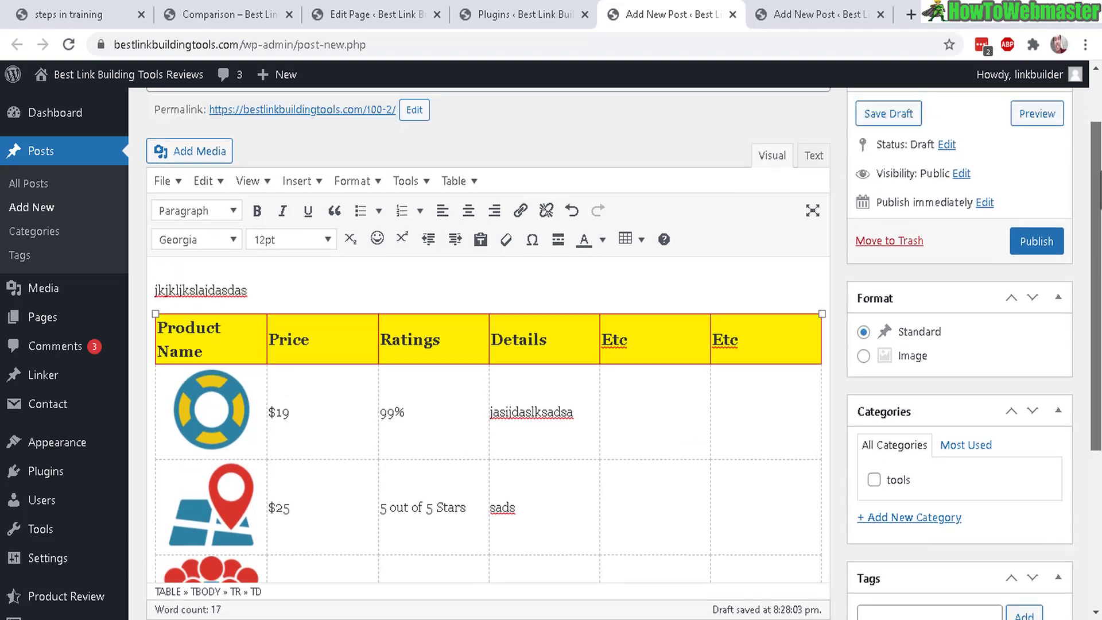
Preview the post in a new tab and scroll through the rendered table
left_click(1030, 168)
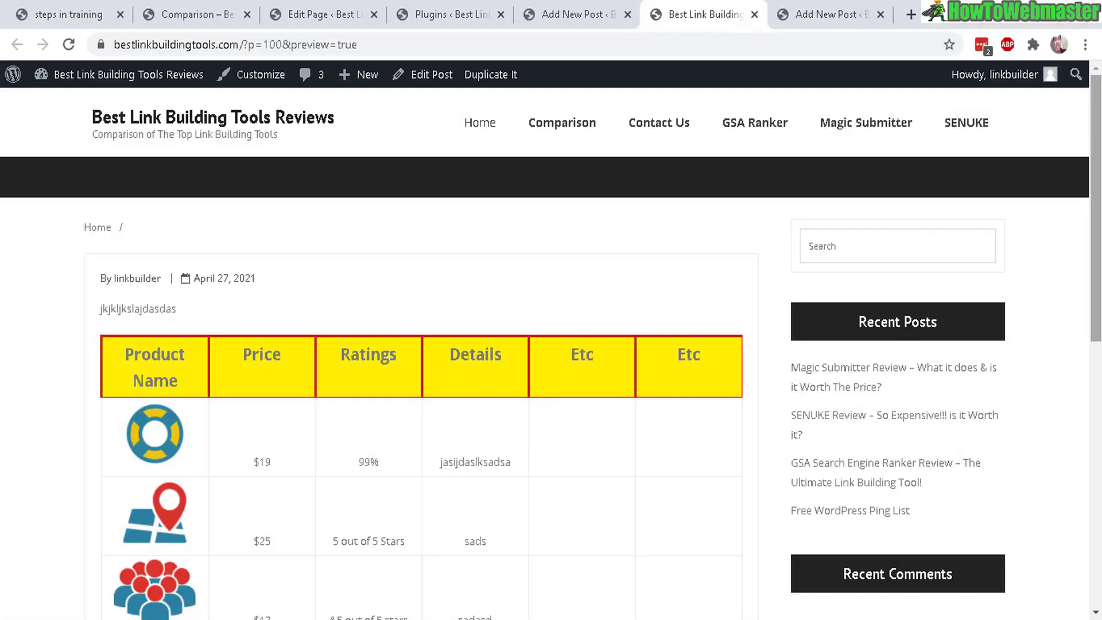
scroll(589, 273, "down", 3)
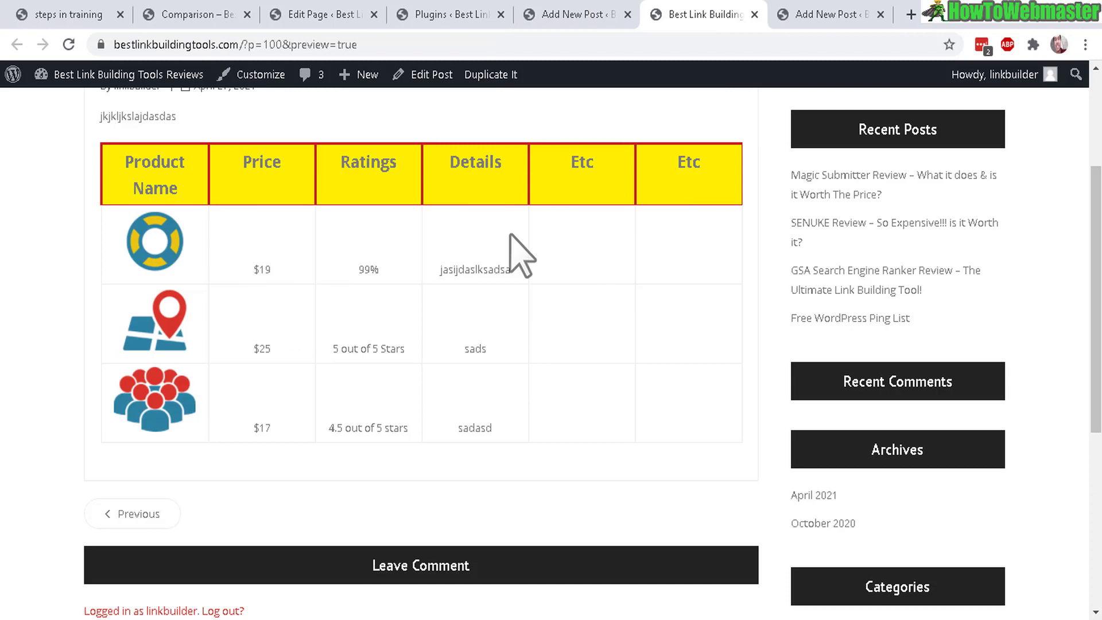
Select the three product rows and set their cell border style to None
left_click(577, 14)
scroll(487, 402, "down", 5)
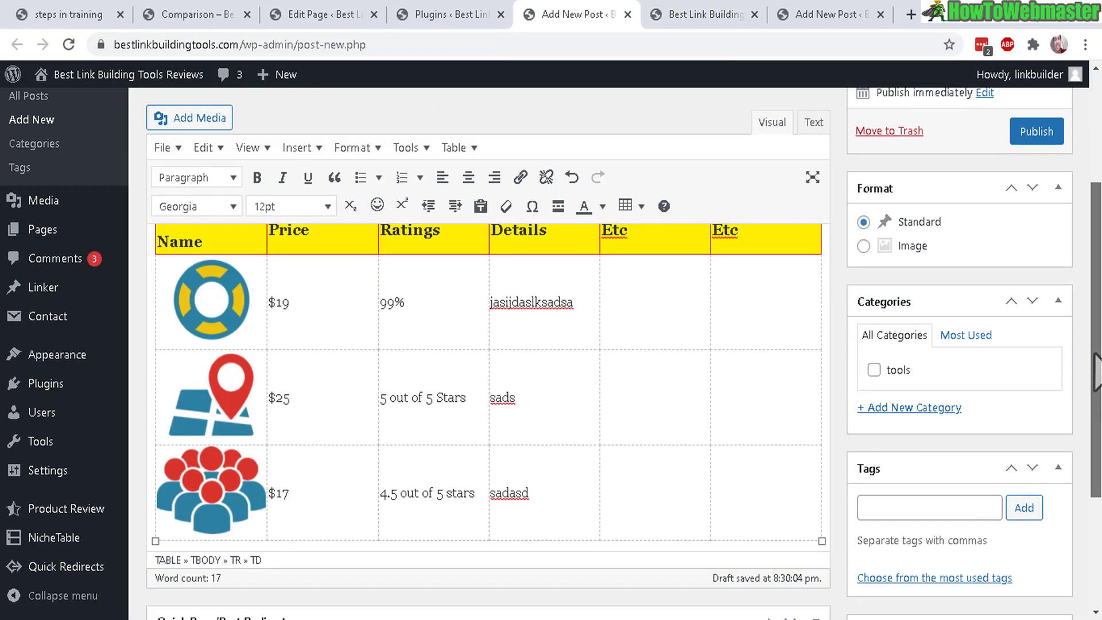
left_click_drag(780, 442, 233, 365)
left_click(459, 148)
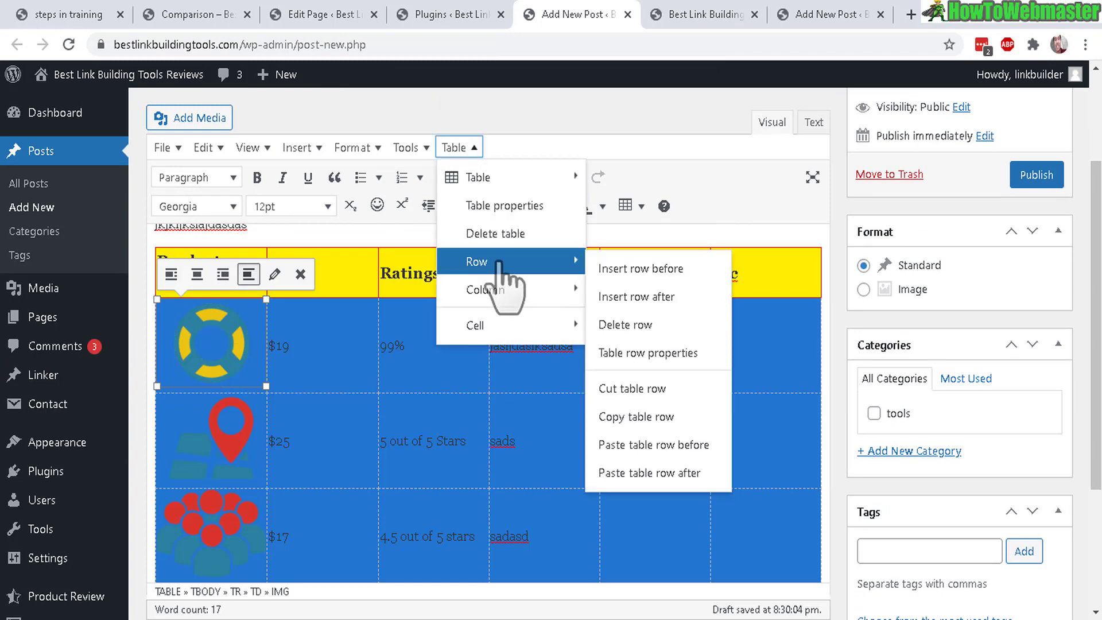
mouse_move(517, 326)
left_click(637, 336)
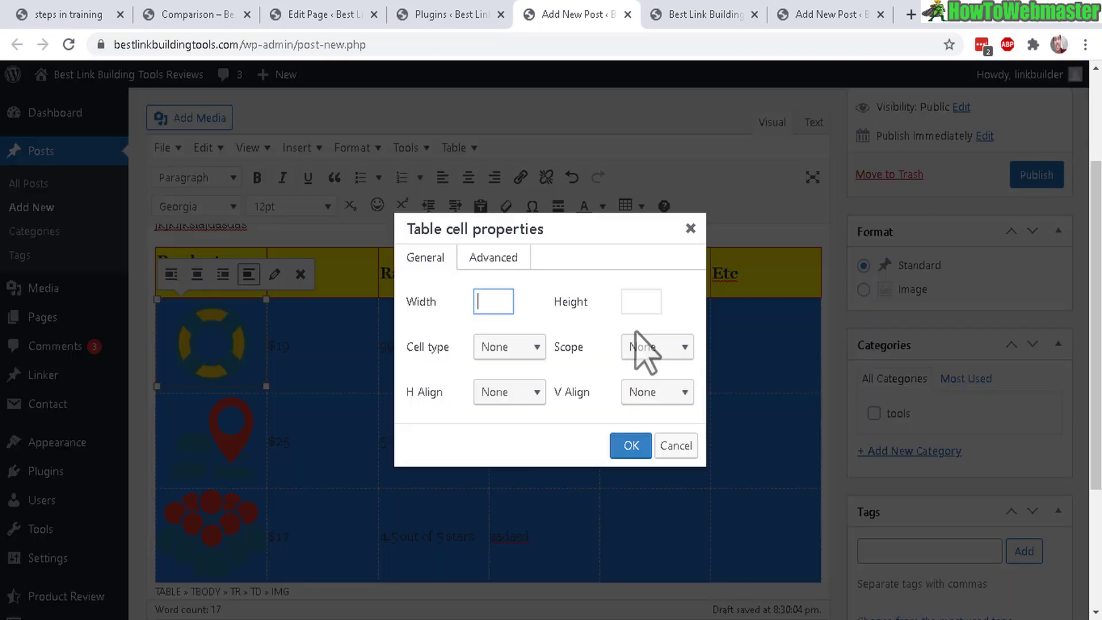
left_click(491, 259)
left_click(662, 332)
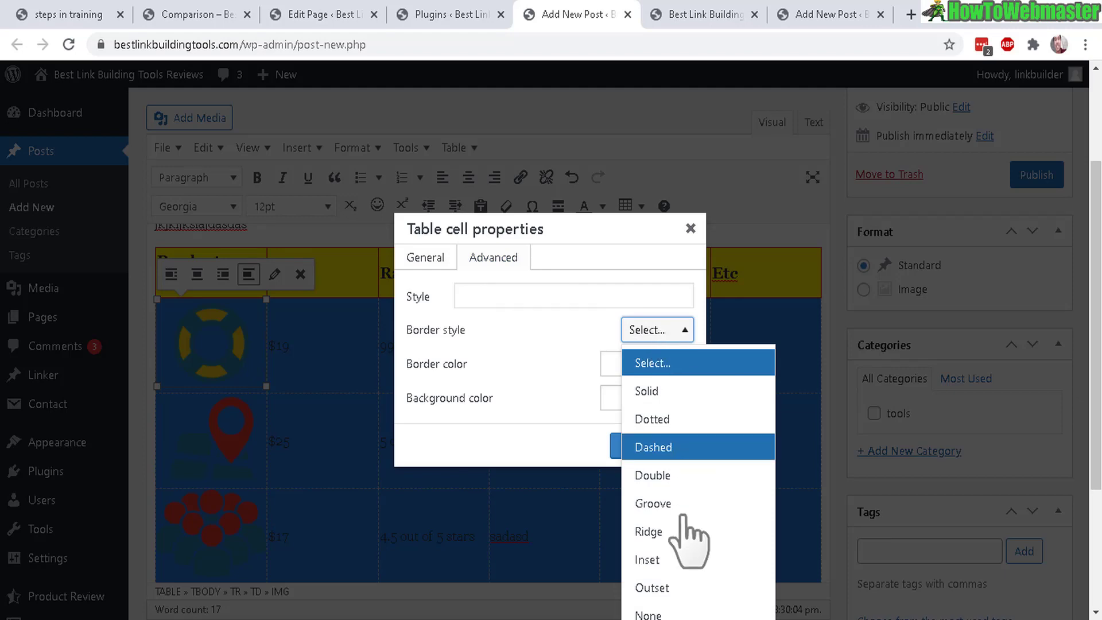
left_click(672, 613)
left_click(626, 446)
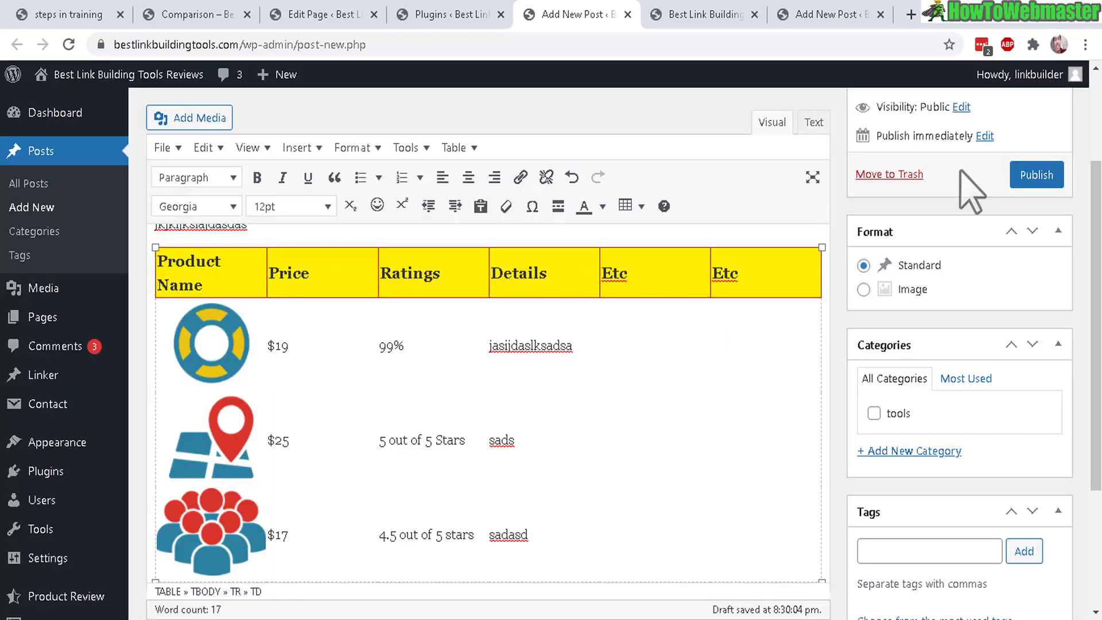
scroll(964, 172, "up", 3)
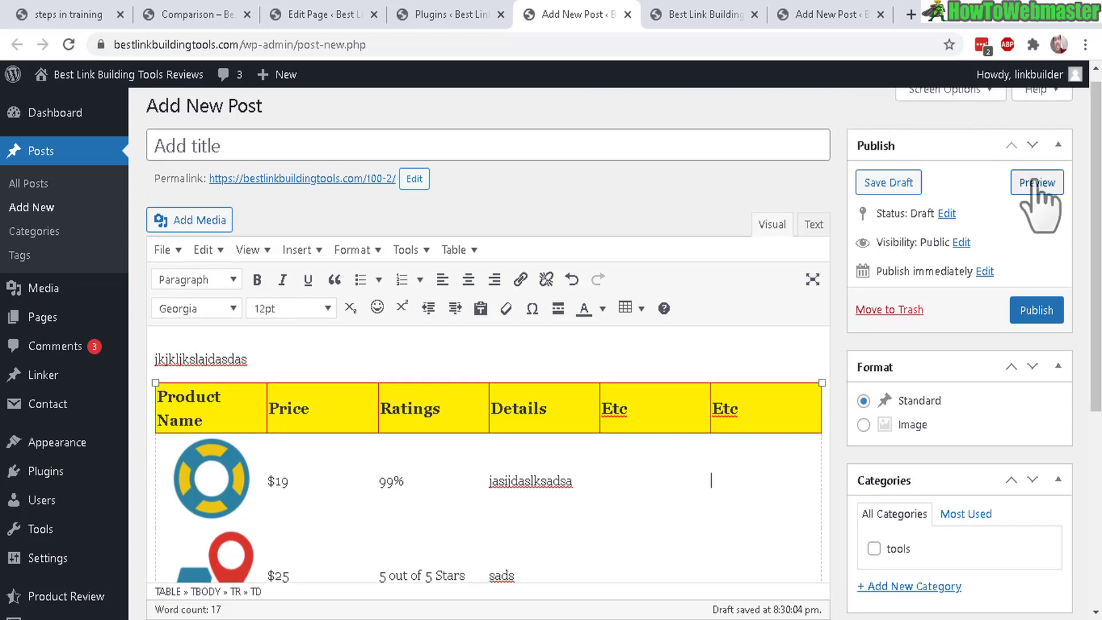
After previewing the borderless table, enlarge the font of the first row's $19, 99% and details text
left_click(1037, 183)
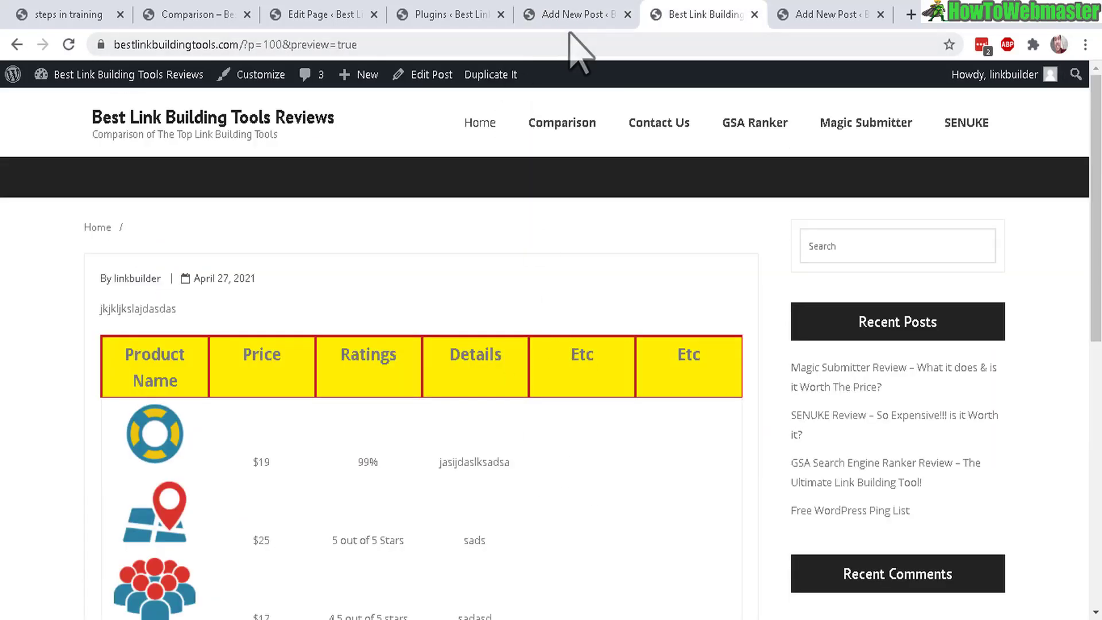
left_click_drag(252, 462, 627, 357)
left_click(610, 13)
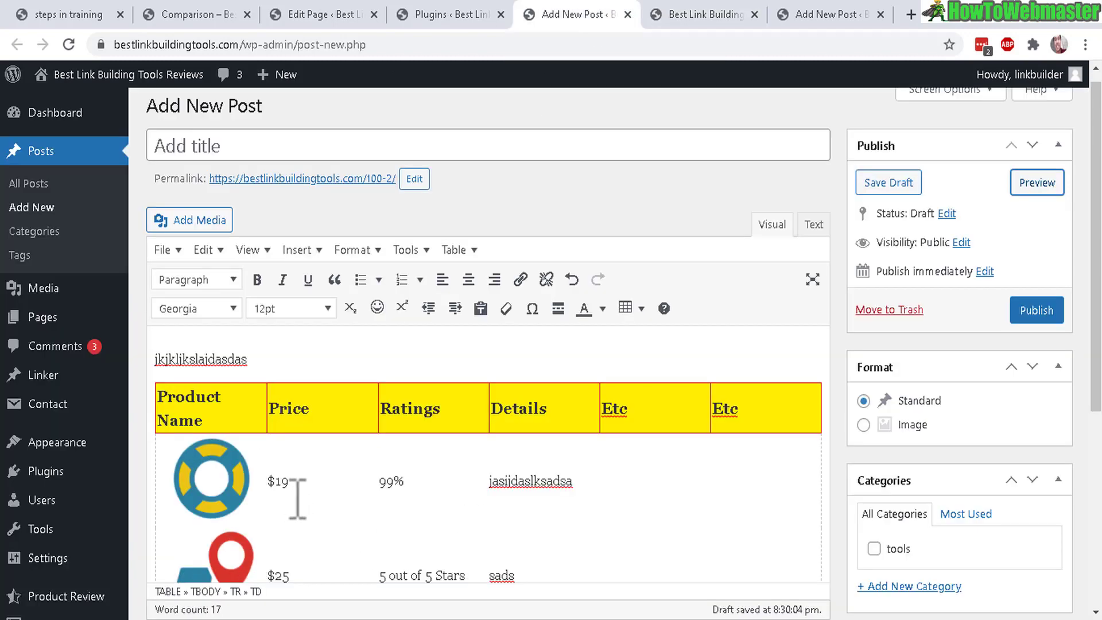
left_click_drag(278, 479, 560, 481)
left_click(291, 308)
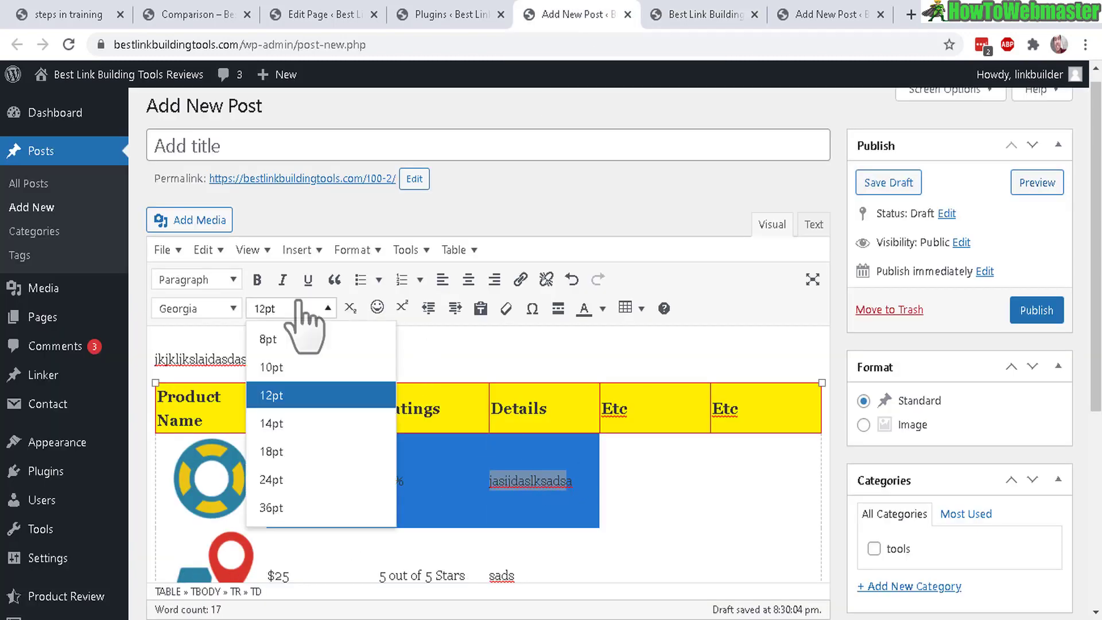
left_click(304, 481)
left_click(723, 513)
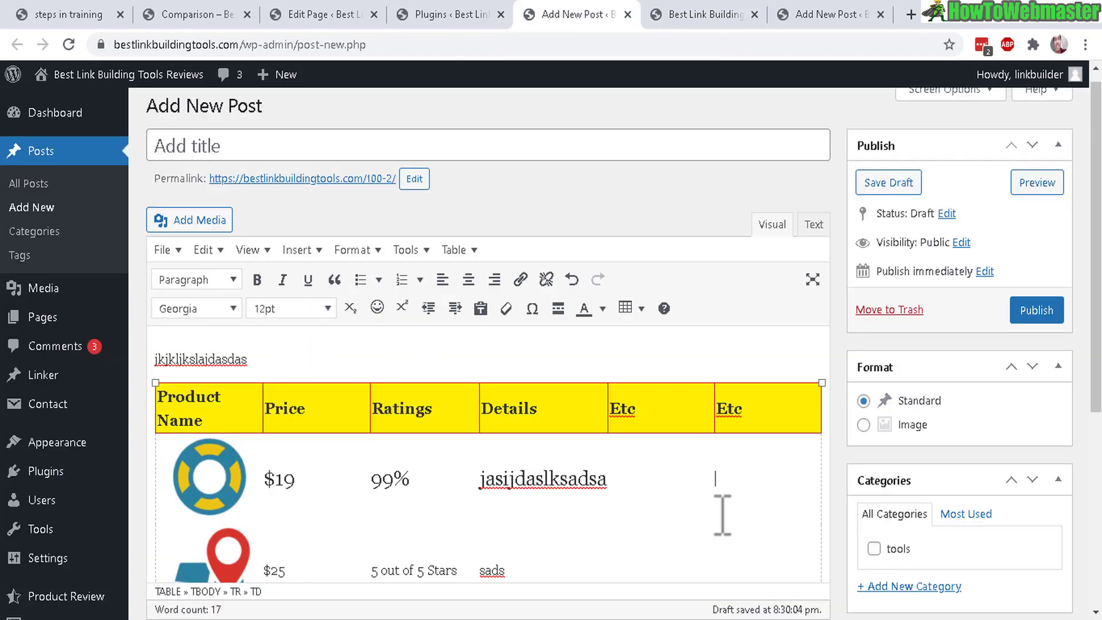
Close the post preview and add a Table block to the block-editor draft
left_click(832, 16)
left_click(754, 14)
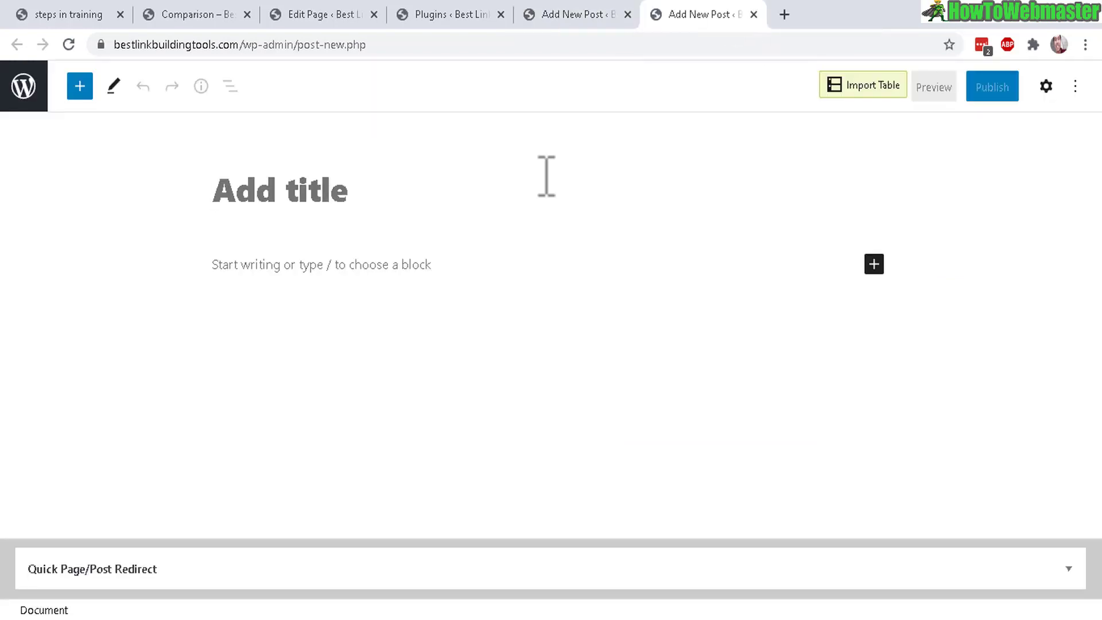
left_click(436, 278)
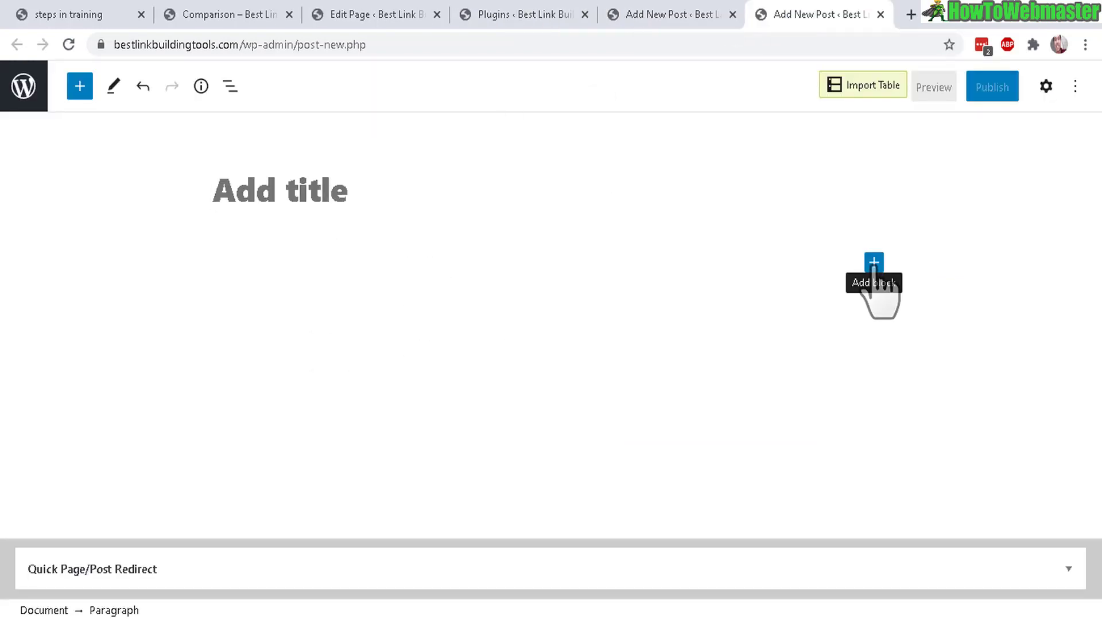
left_click(874, 264)
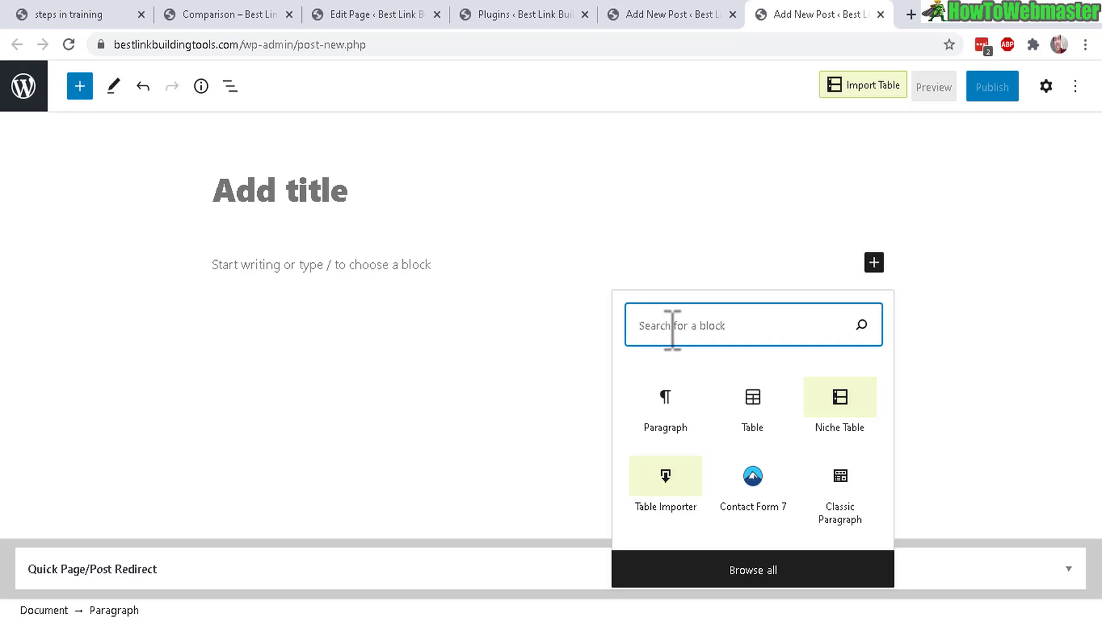
type("table")
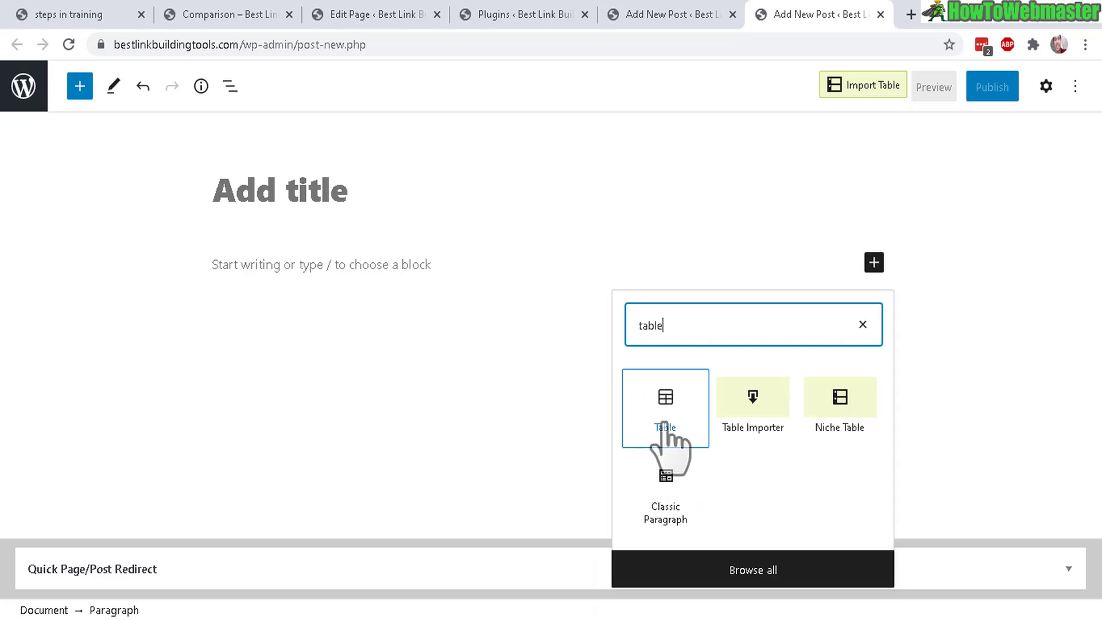
left_click(666, 418)
Create the table with 6 columns and 4 rows
left_click(666, 419)
double_click(246, 391)
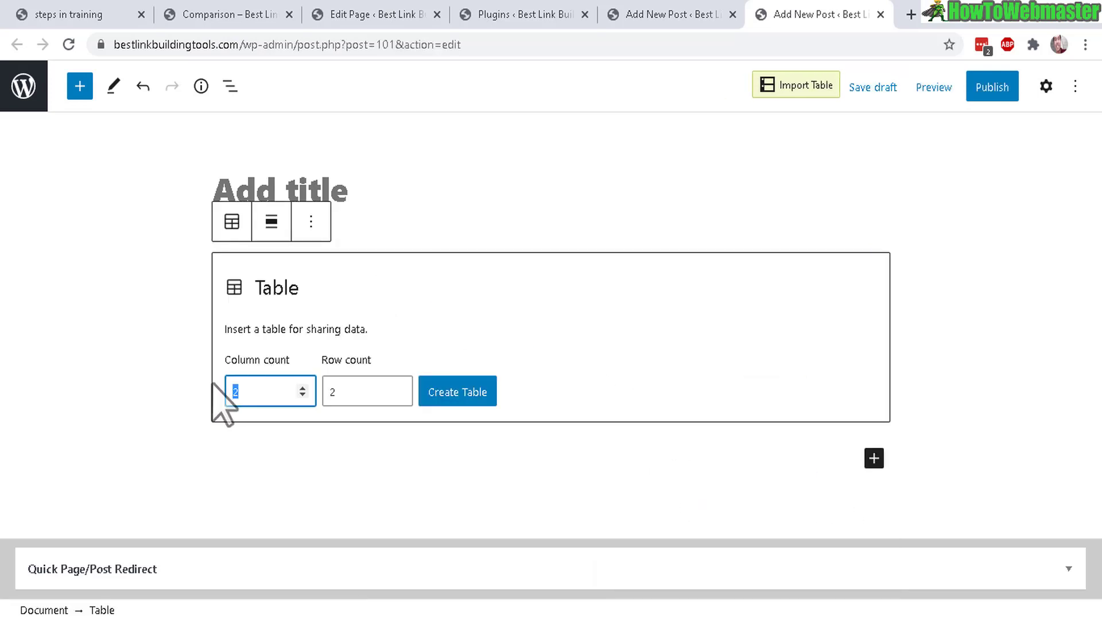
type("6")
double_click(360, 390)
type("4")
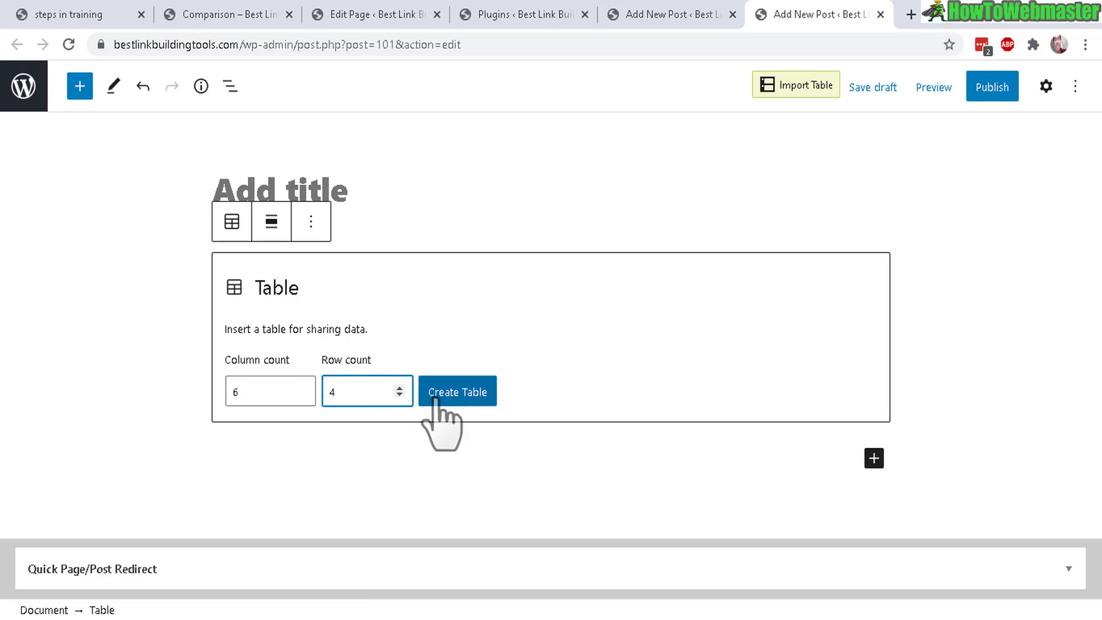
left_click(437, 402)
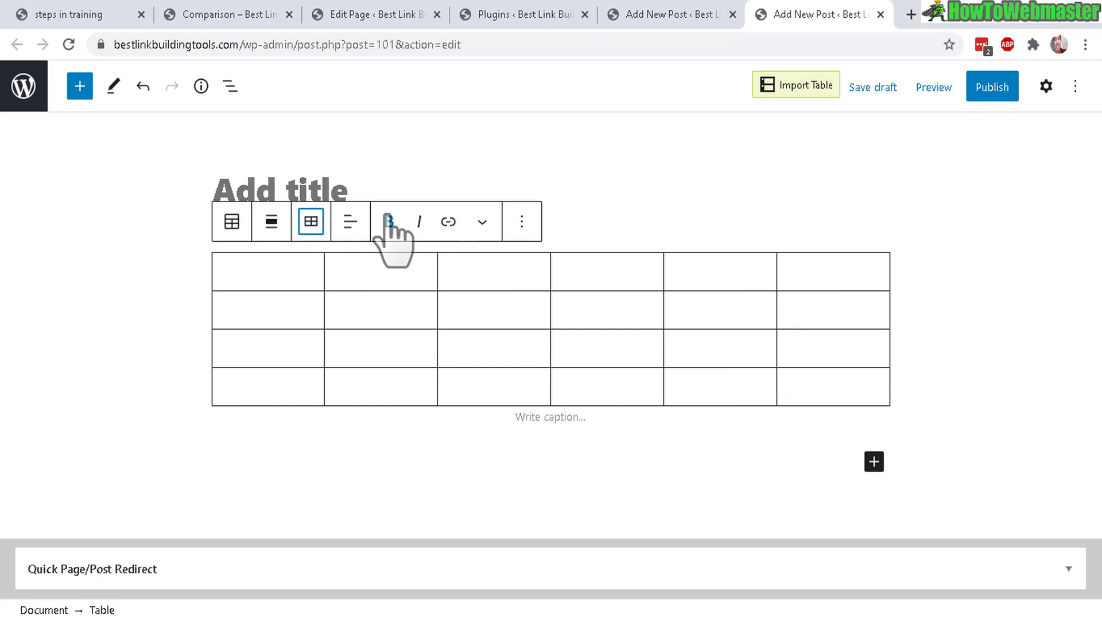
Check the table's row and column options, then place the cursor in the top-left cell
left_click(311, 228)
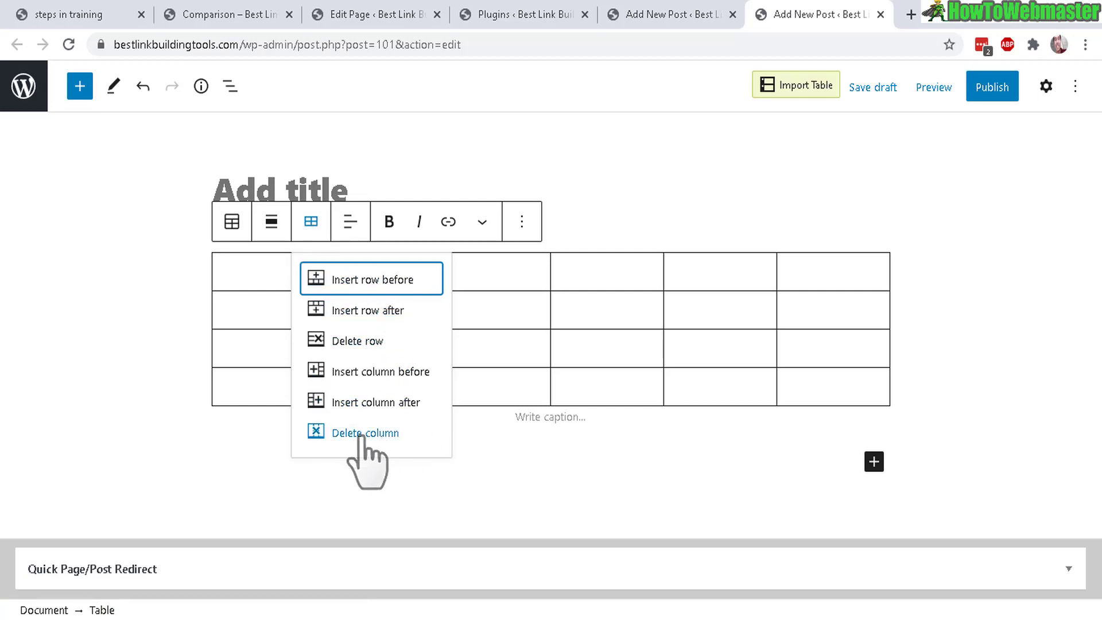
left_click(617, 303)
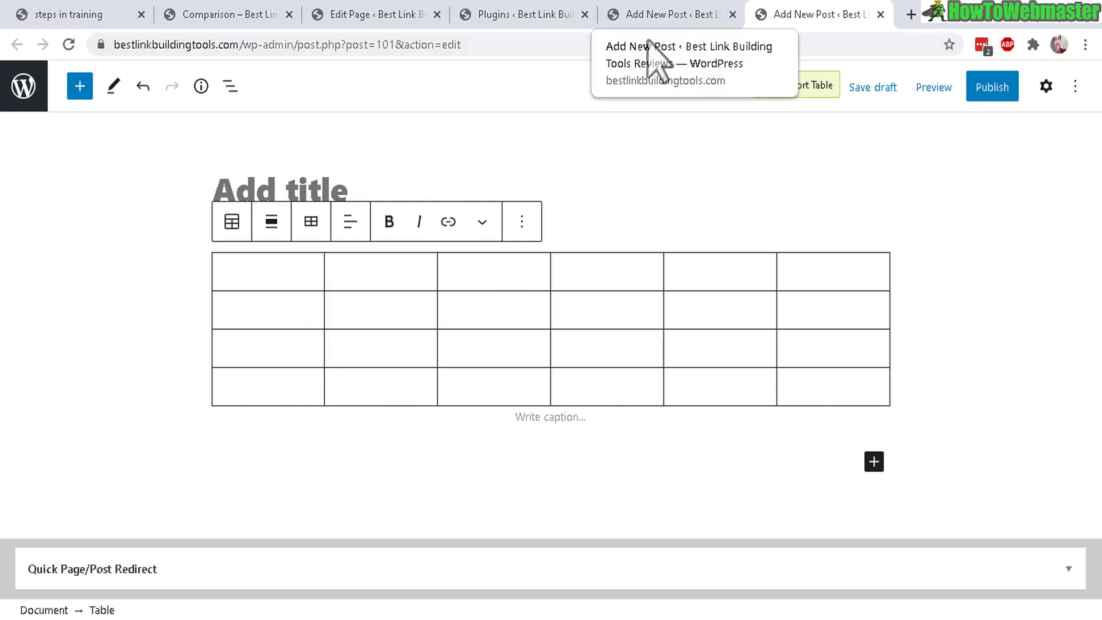
left_click(324, 273)
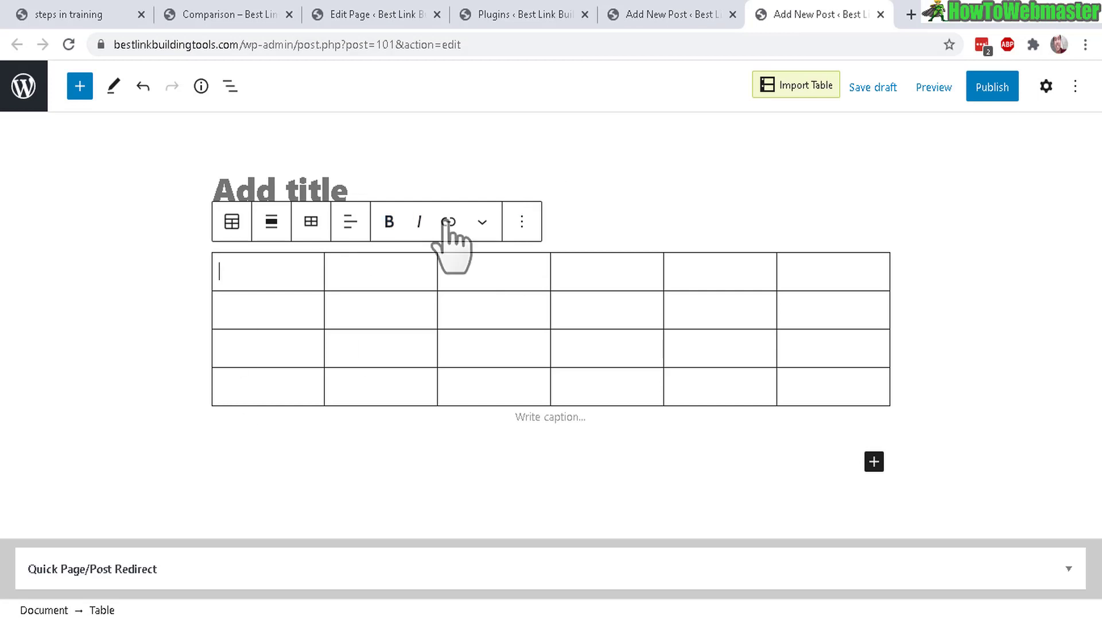
Review the live Comparison page's table, then return to the classic Add New Post editor
key("ctrl+2")
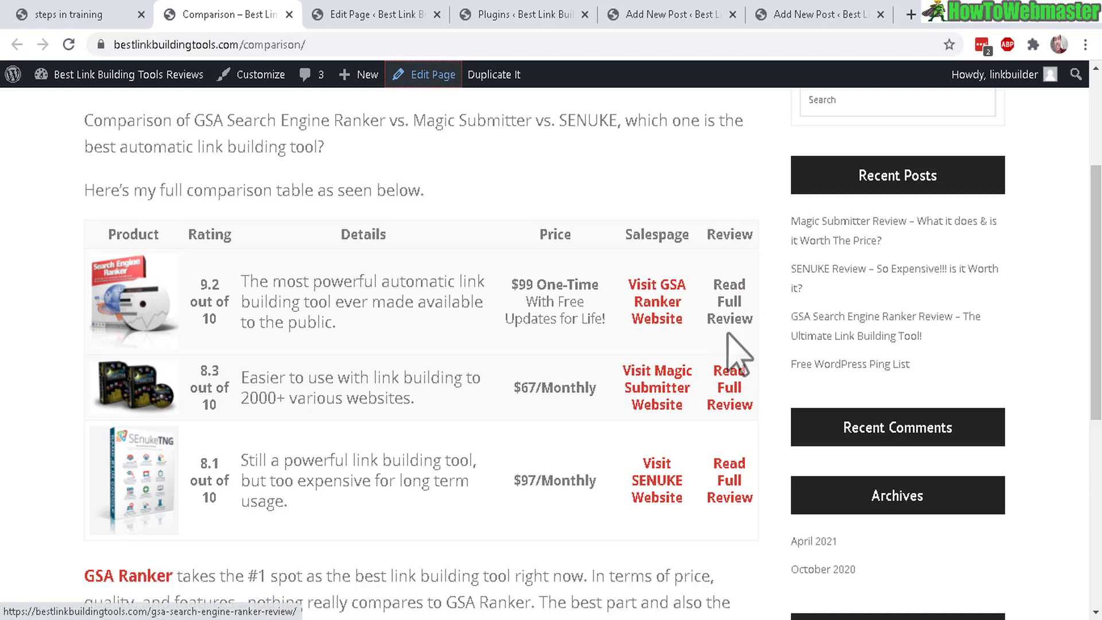
left_click(373, 15)
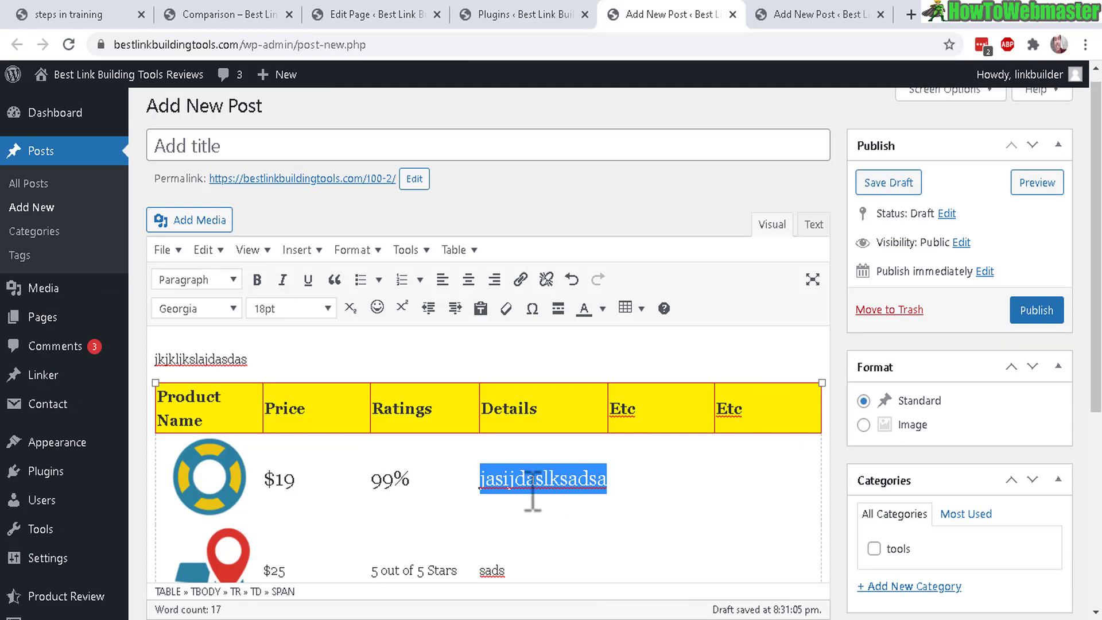
Start a link on the Details cell text 'jasijdaslksadsa' in the first product row
left_click(520, 280)
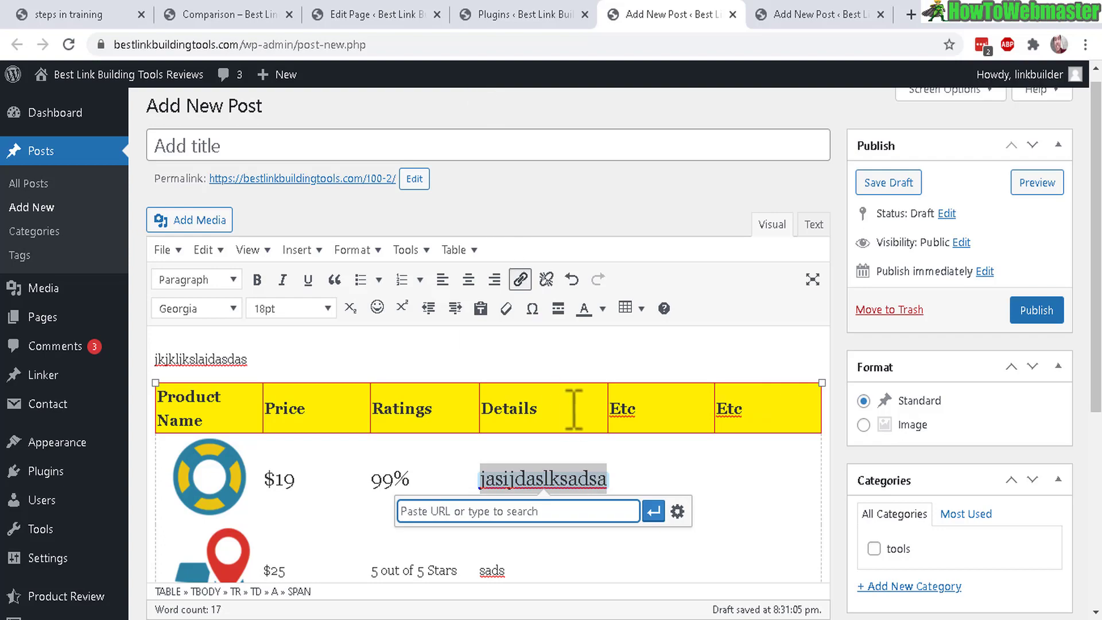
Go back to the Comparison page with its GSA, Magic Submitter and SENUKE table
left_click(241, 16)
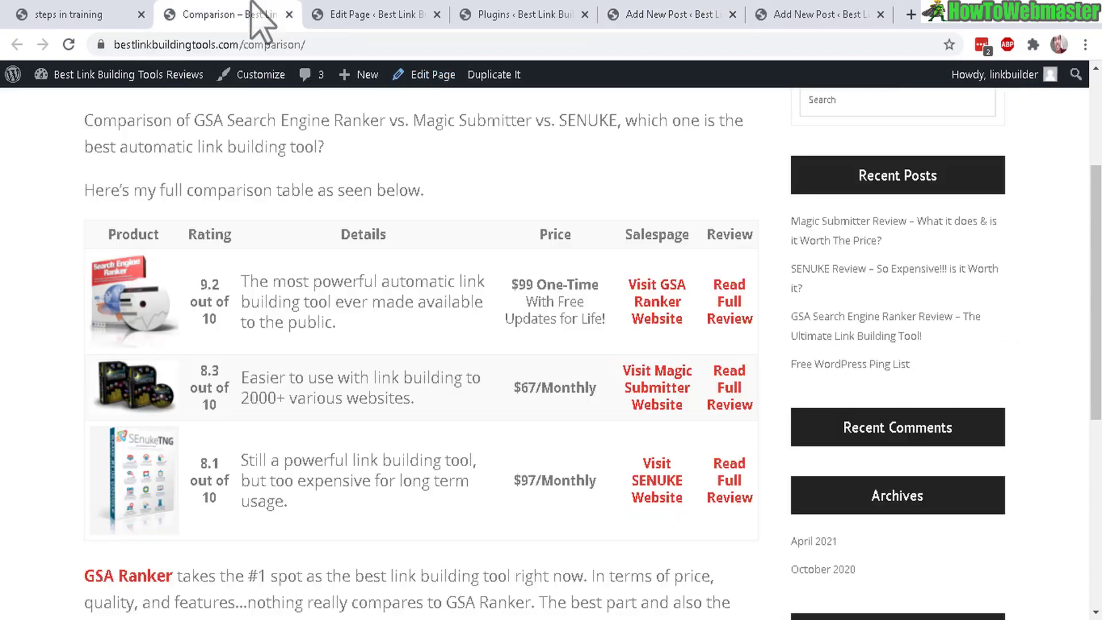